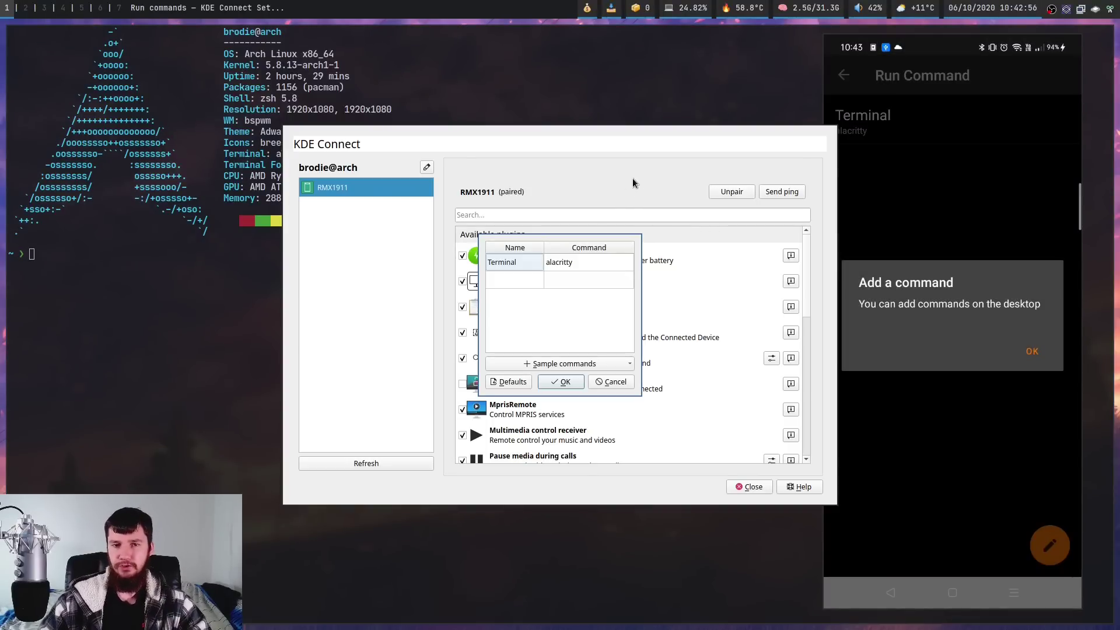
Step: Look over the sample commands and name a new run command Email
{"action": "left_click", "coordinate": [571, 365]}
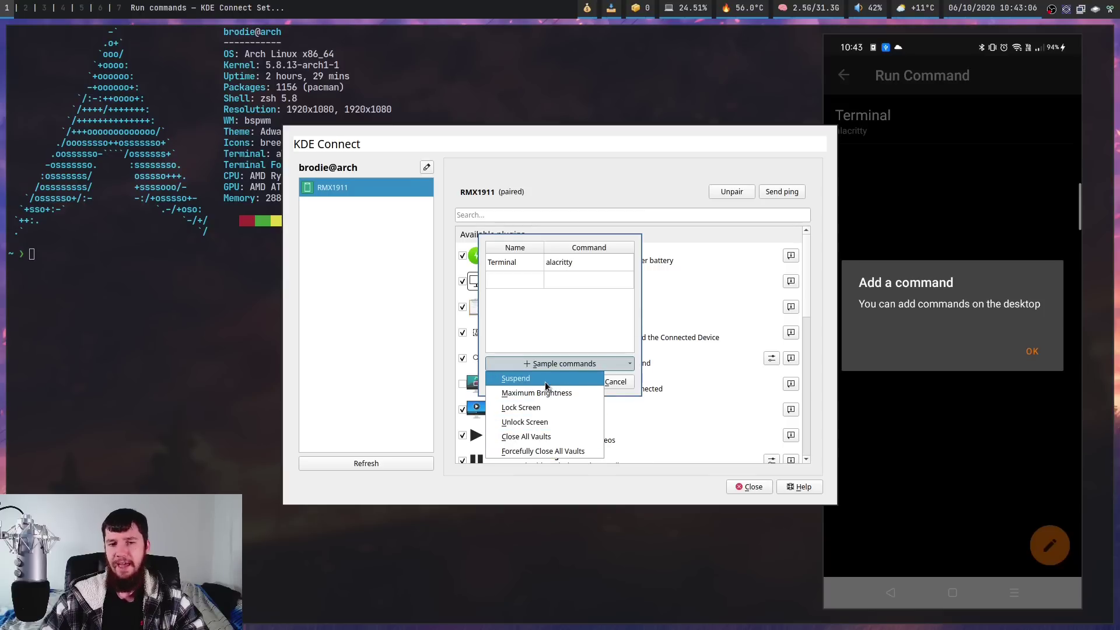
{"action": "double_click", "coordinate": [527, 281]}
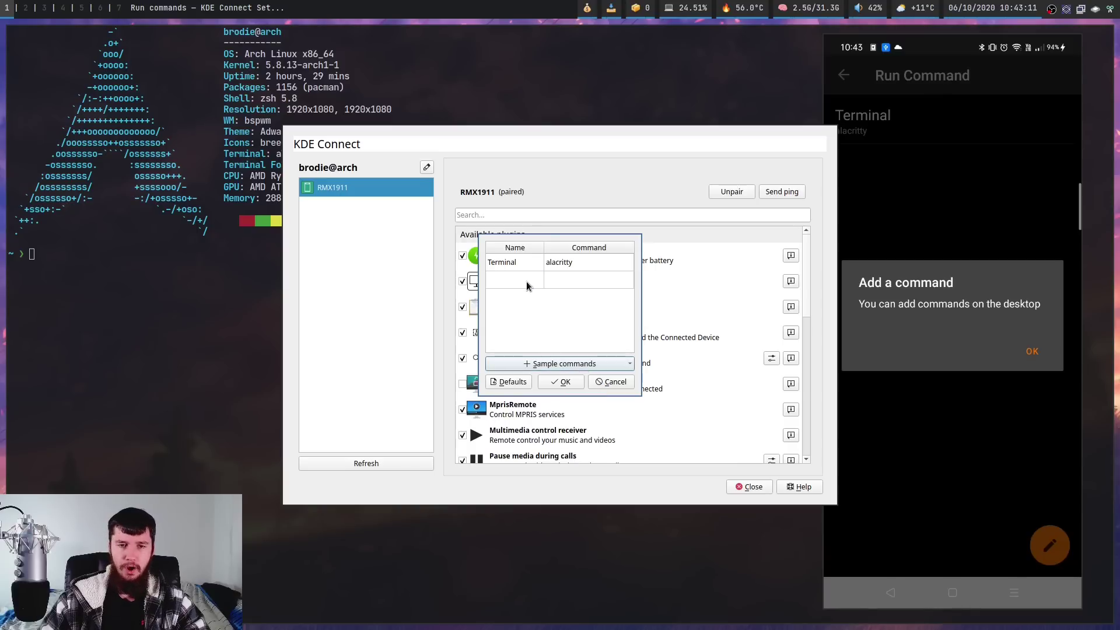
{"action": "type", "text": "En"}
{"action": "key", "text": "BackSpace"}
{"action": "type", "text": "mail"}
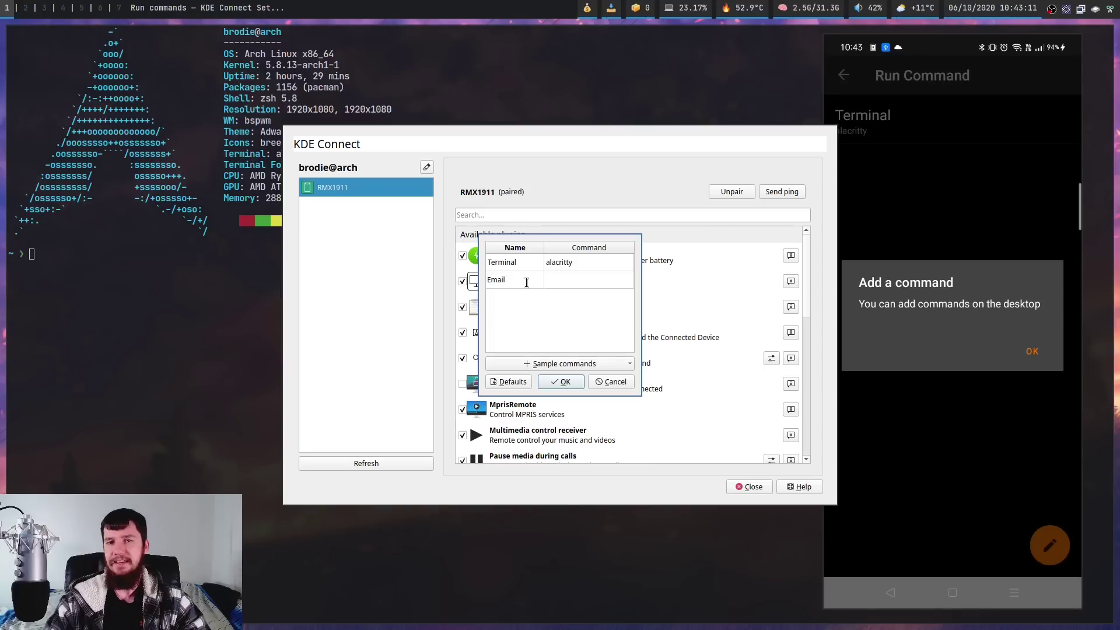
{"action": "key", "text": "Return"}
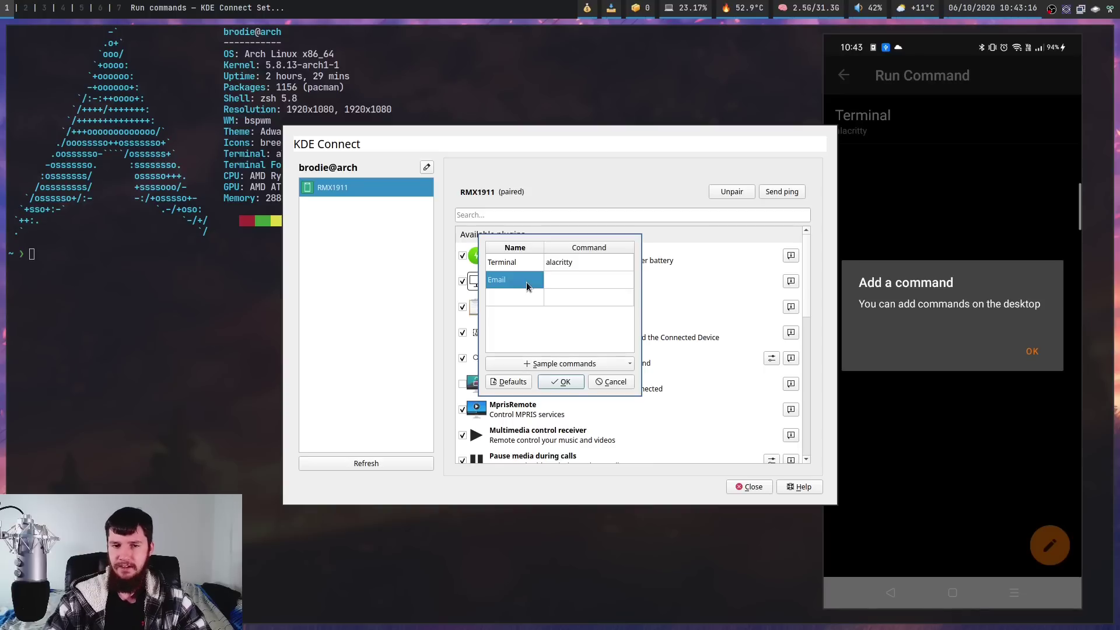
Step: Set the Email command to launch thunderbird, save it, and close the settings
{"action": "double_click", "coordinate": [567, 280]}
{"action": "type", "text": "th"}
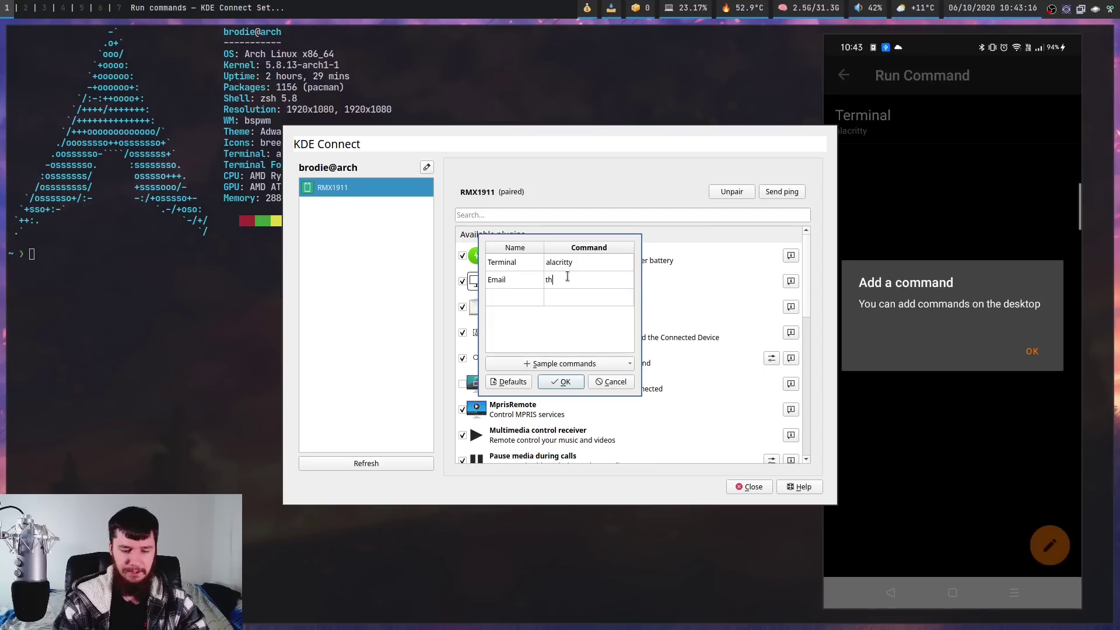
{"action": "type", "text": "underbird"}
{"action": "key", "text": "Return"}
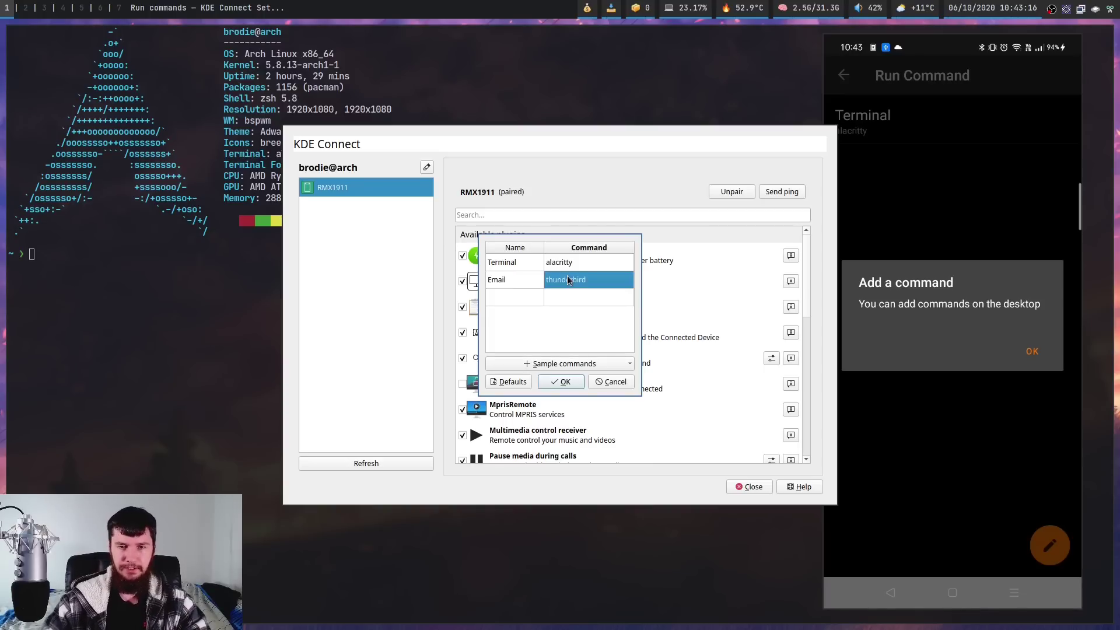
{"action": "left_click", "coordinate": [552, 383]}
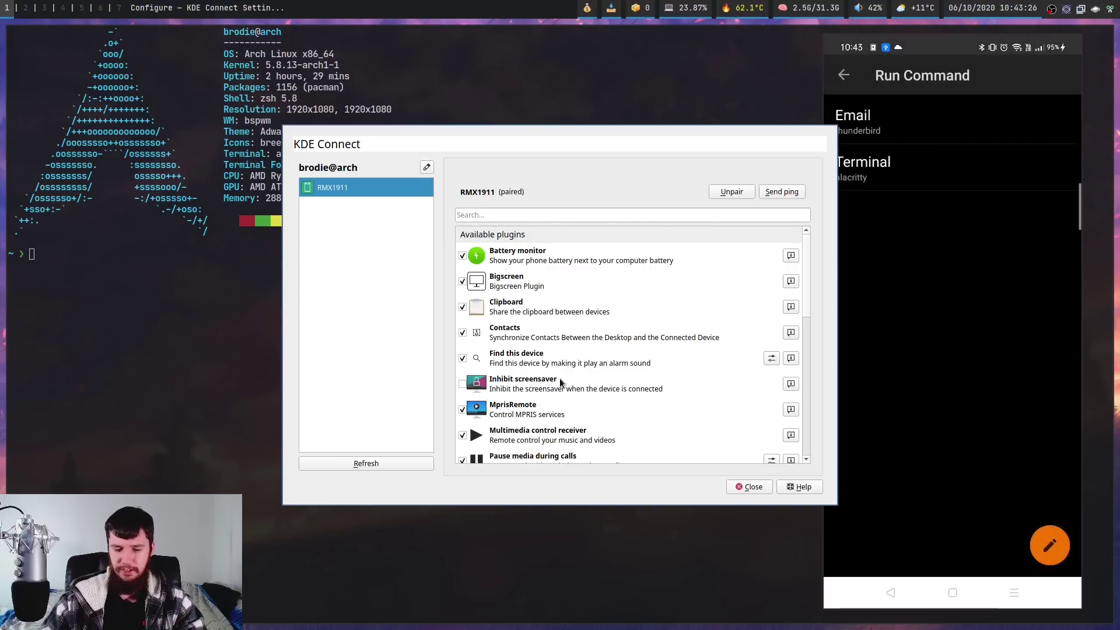
{"action": "key", "text": "Escape"}
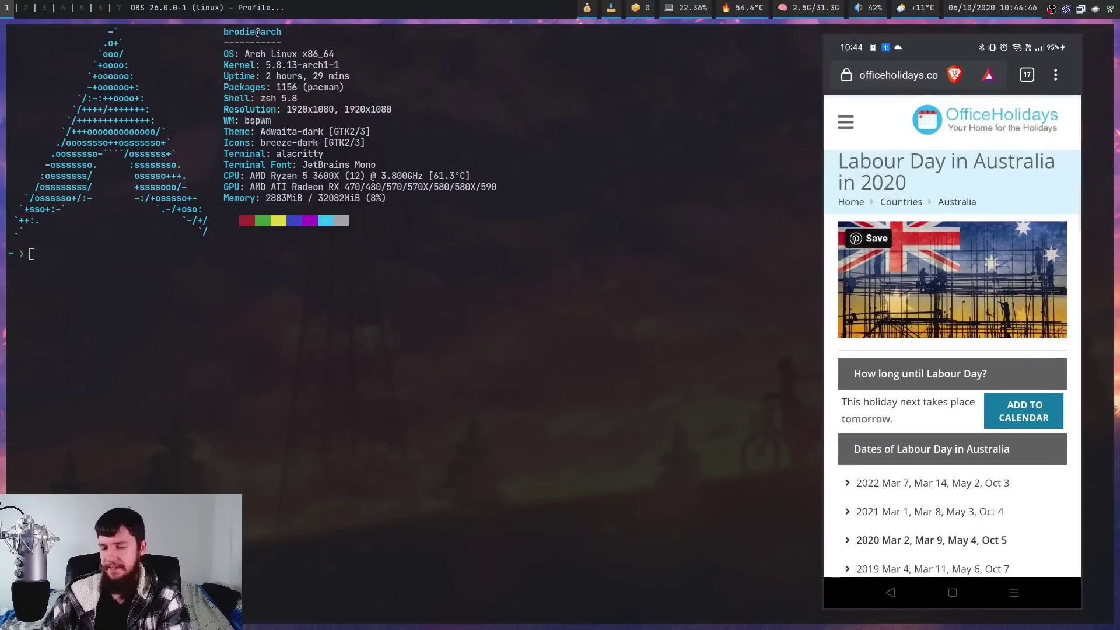
Step: Select and copy the heading phrase 'Labour Day in Australia' on the phone
{"action": "left_click", "coordinate": [1014, 161]}
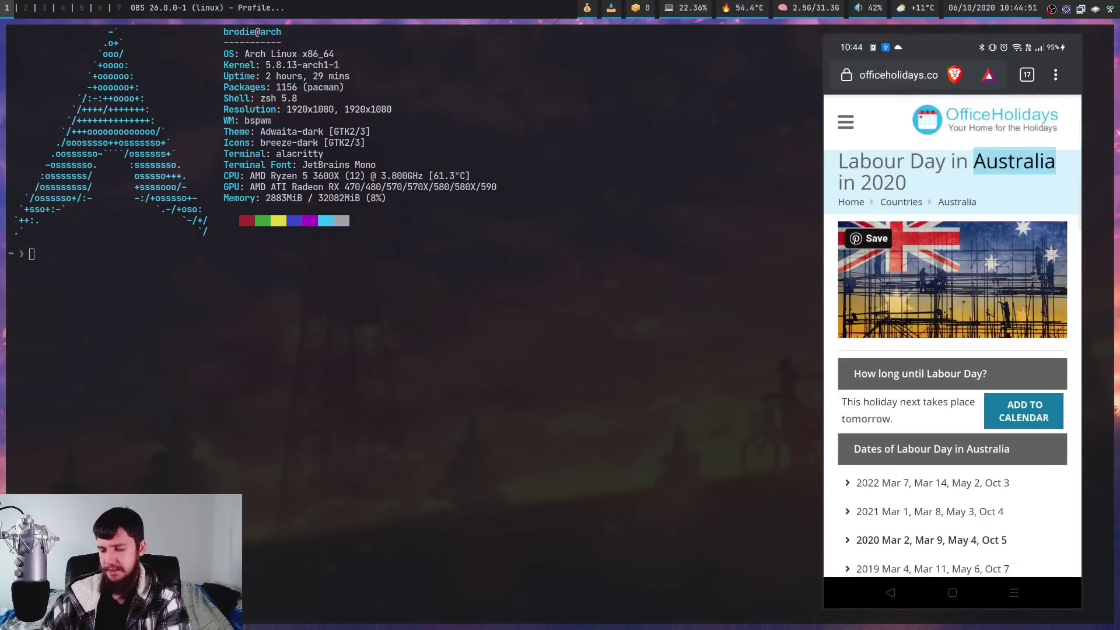
{"action": "left_click_drag", "start_coordinate": [973, 183], "coordinate": [834, 183]}
{"action": "key", "text": "ctrl+c"}
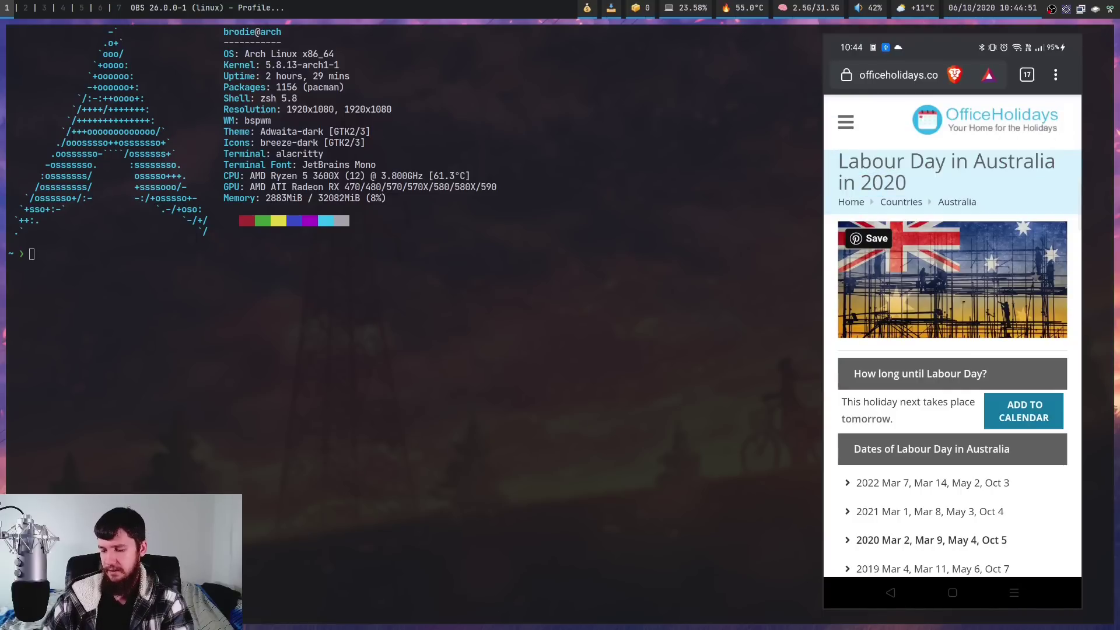
Step: Send the phone clipboard to the desktop, paste it into the terminal, and enlarge the text
{"action": "key", "text": "alt+n"}
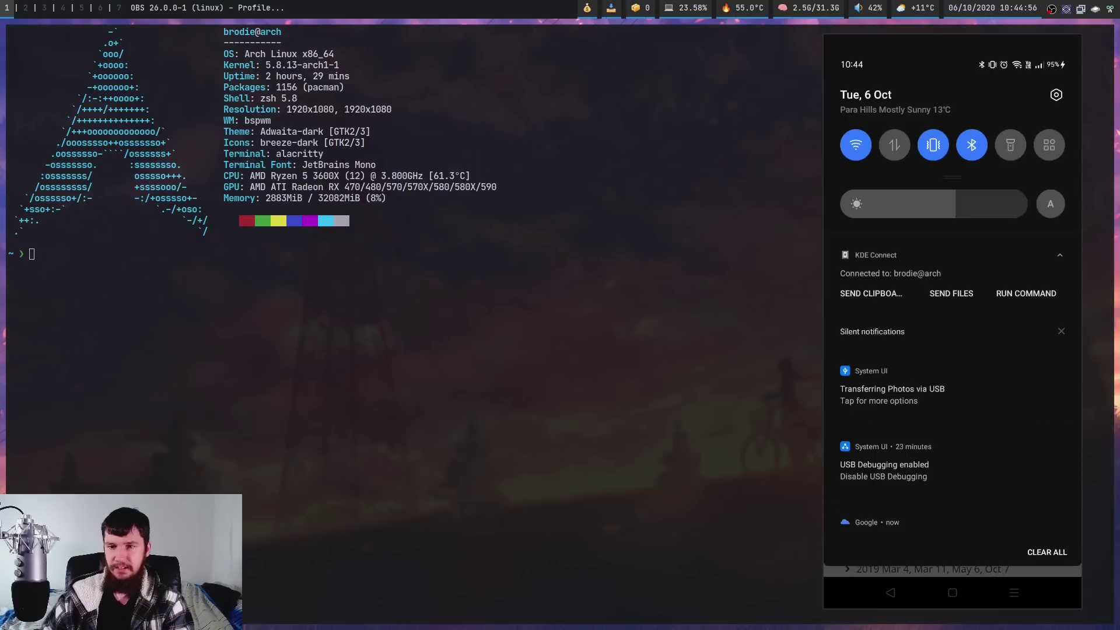
{"action": "left_click", "coordinate": [871, 293]}
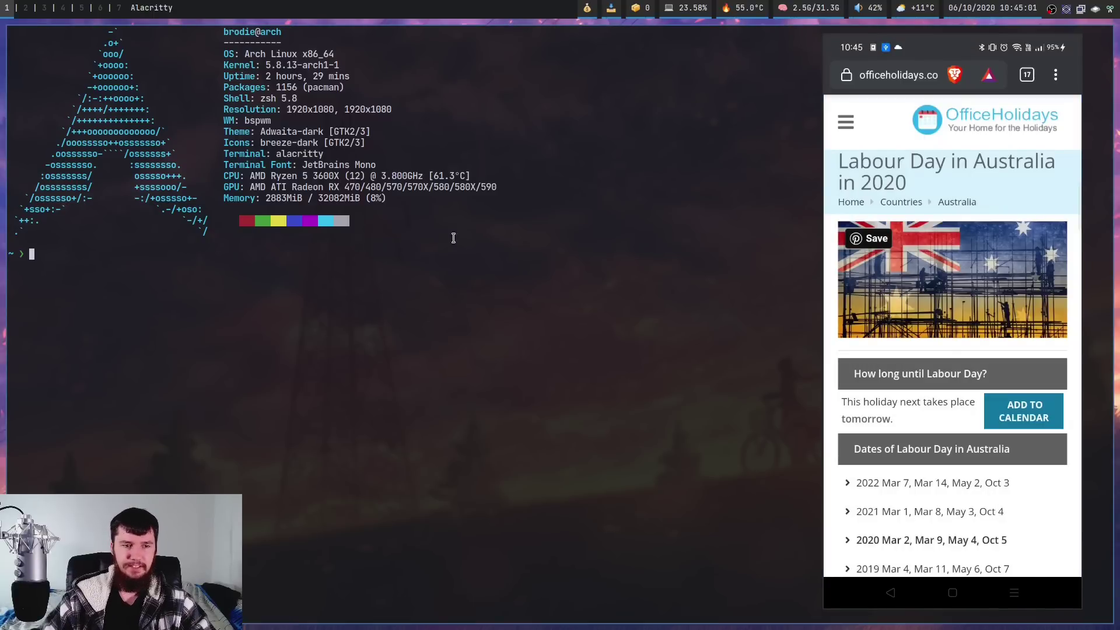
{"action": "key", "text": "ctrl+shift+v"}
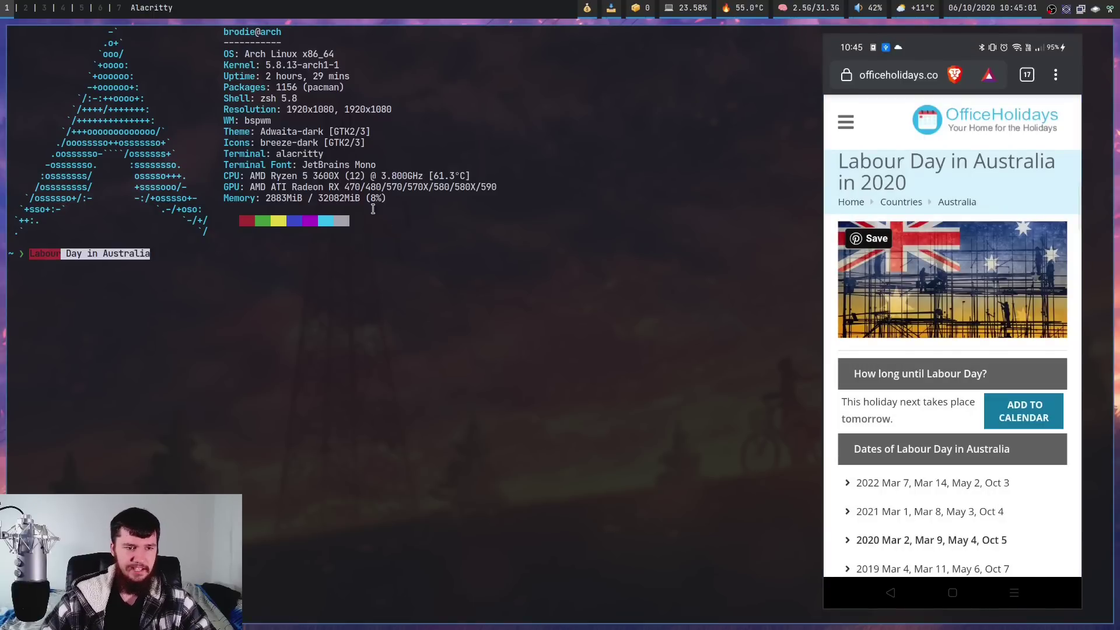
{"action": "key", "text": "ctrl+plus"}
{"action": "key", "text": "ctrl+plus"}
{"action": "key", "text": "ctrl+plus"}
{"action": "key", "text": "ctrl+plus"}
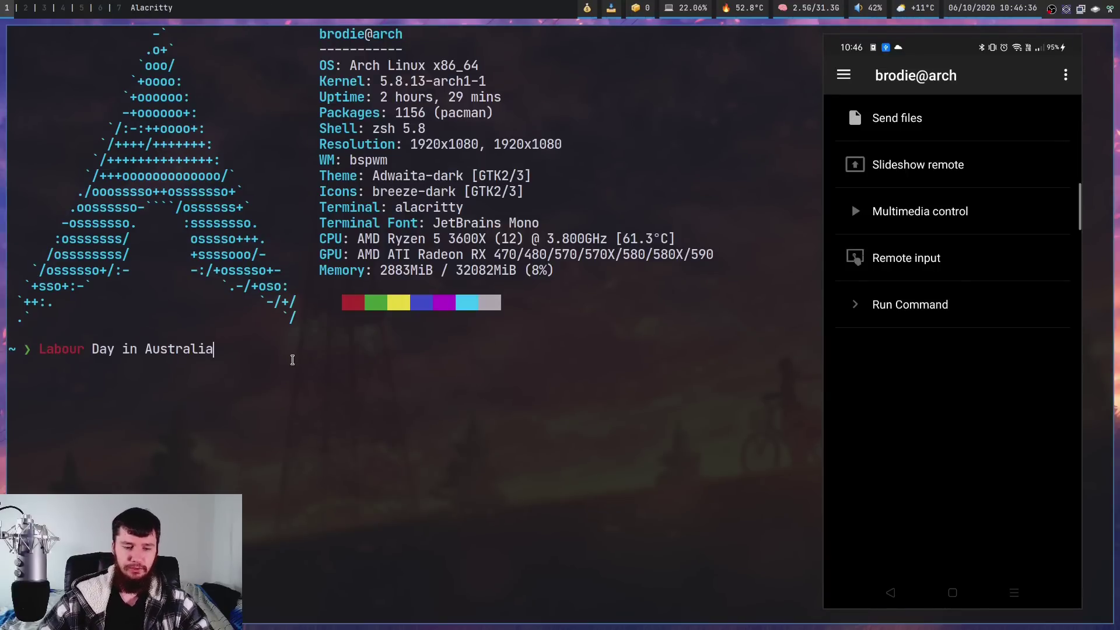
Step: Launch kdeconnect-app full screen and open RMX1911's Multimedia control panel
{"action": "key", "text": "super+space"}
{"action": "type", "text": "kdeconnect"}
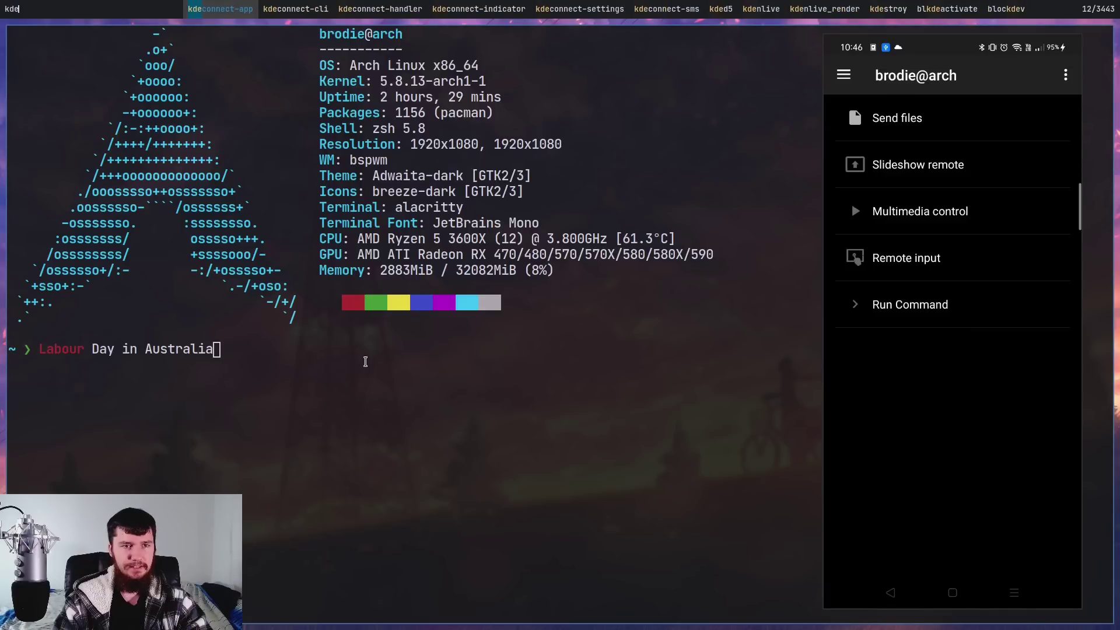
{"action": "key", "text": "Return"}
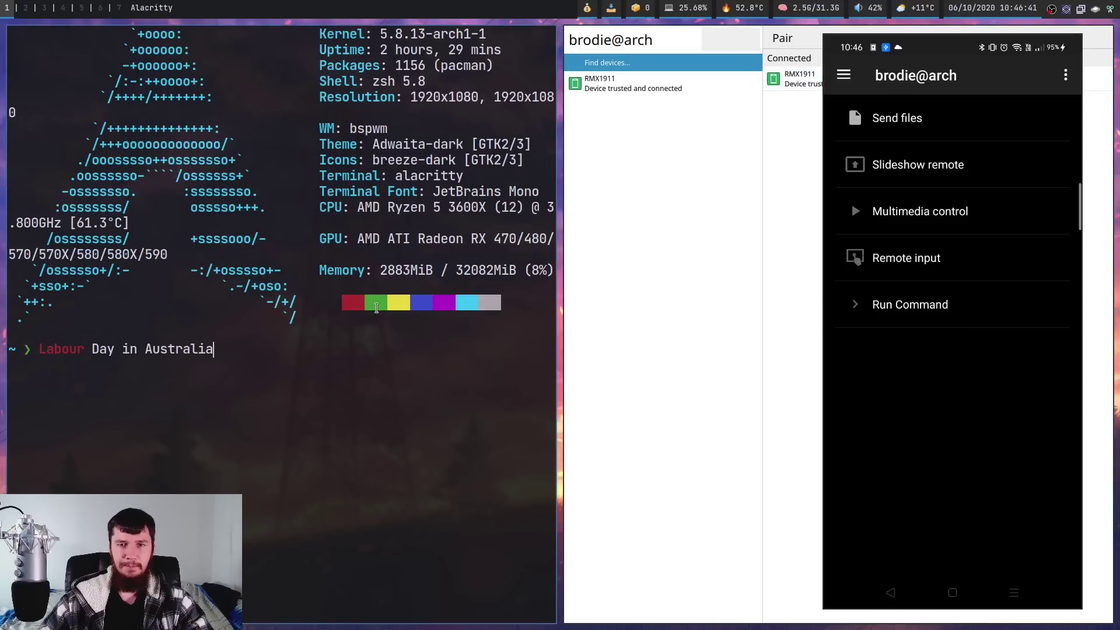
{"action": "key", "text": "super+m"}
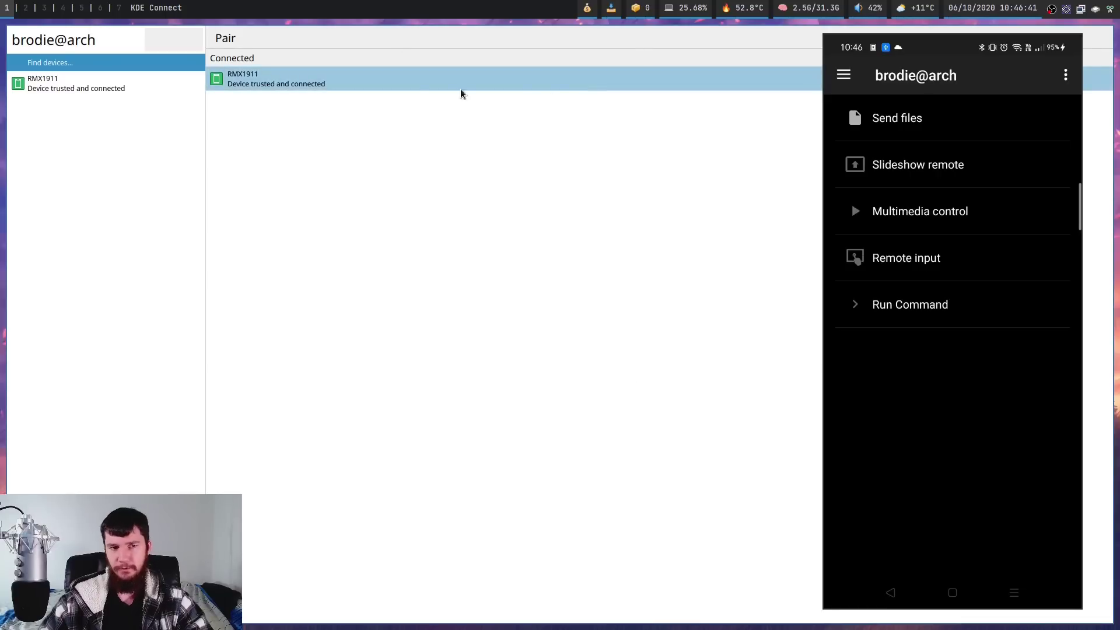
{"action": "left_click", "coordinate": [399, 75]}
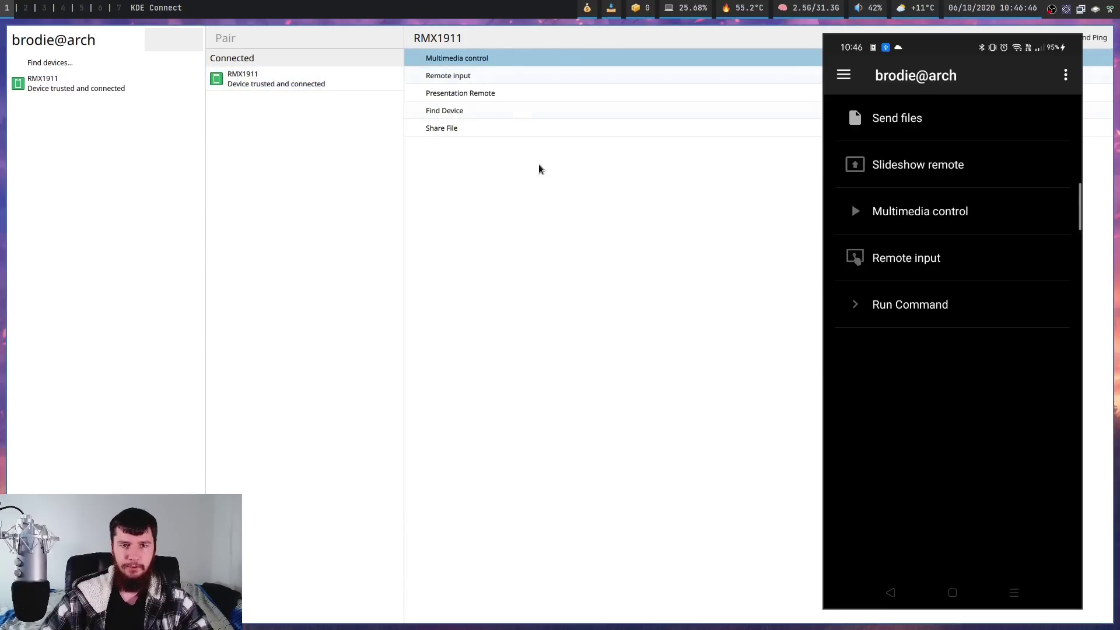
{"action": "left_click", "coordinate": [461, 58]}
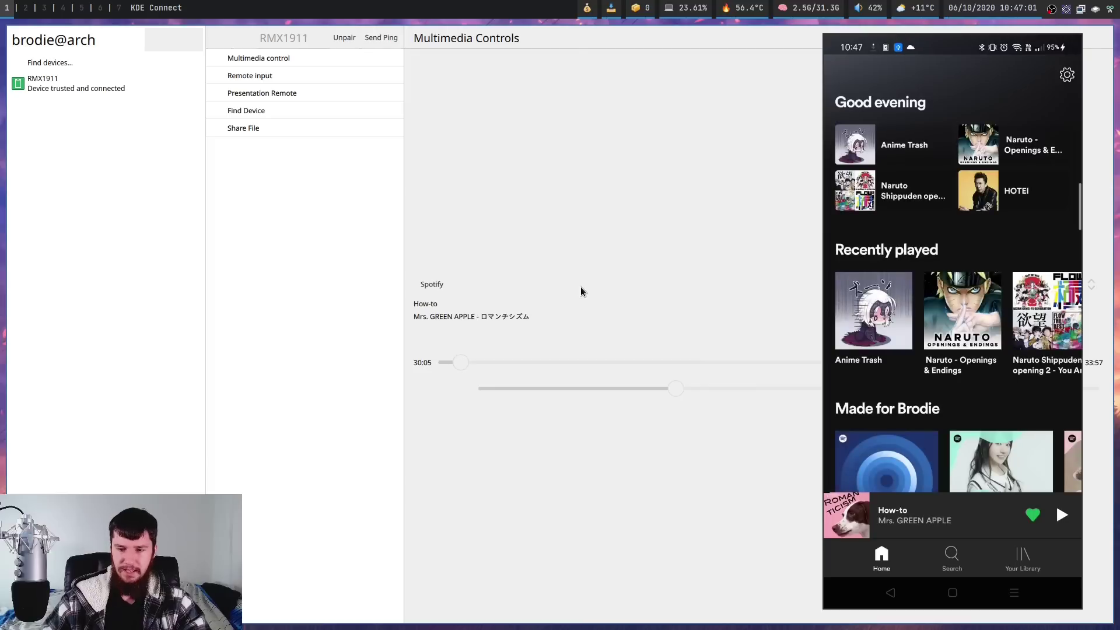
Step: Move the phone mirror window left and raise the phone's Spotify volume from the desktop
{"action": "left_click_drag", "start_coordinate": [977, 227], "coordinate": [243, 235]}
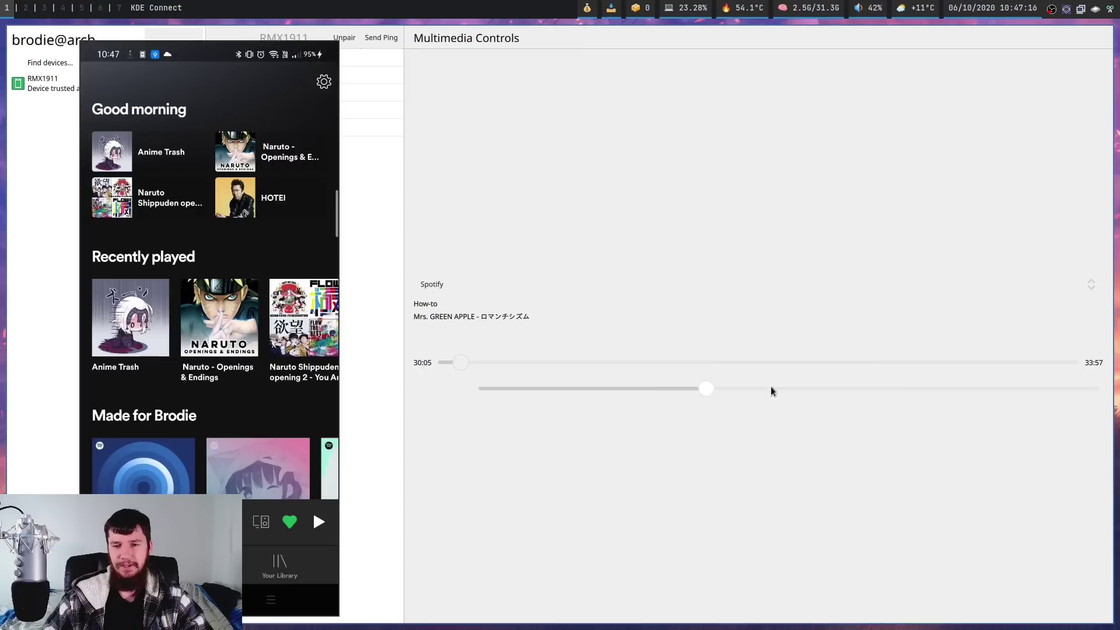
{"action": "left_click", "coordinate": [944, 392]}
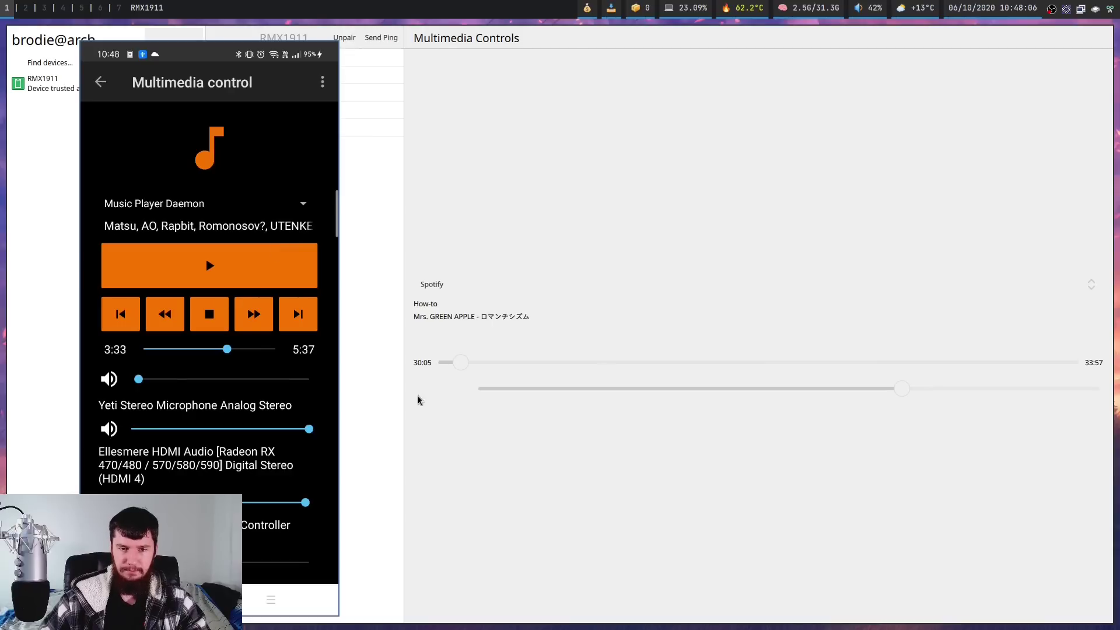
Step: Open the music player in a new terminal with enlarged text and a volume mixer below it
{"action": "key", "text": "super+m"}
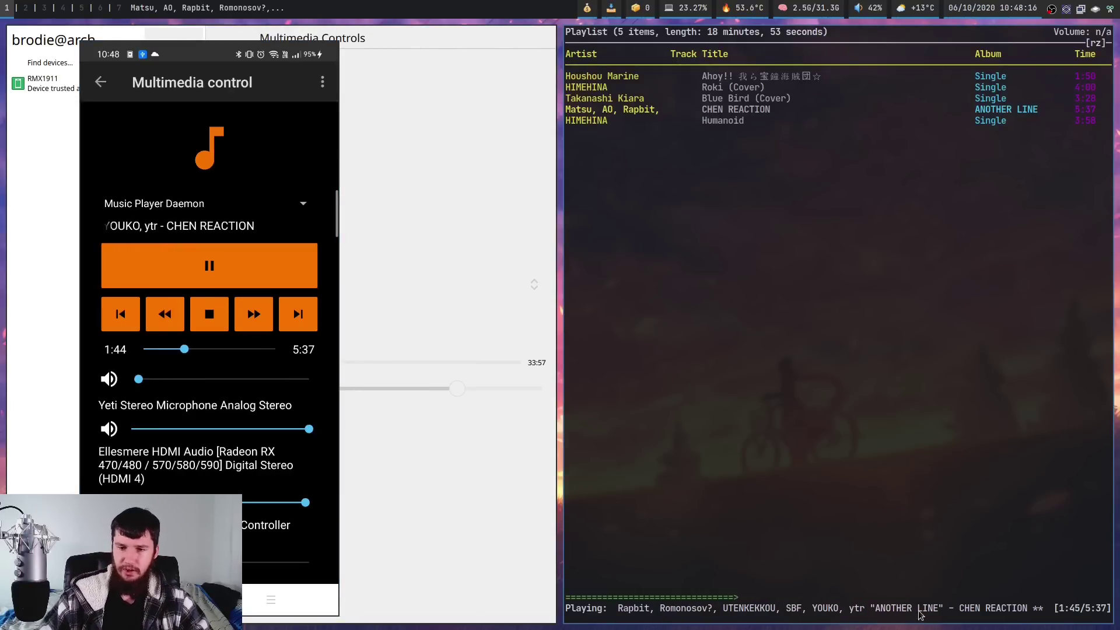
{"action": "key", "text": "ctrl+equal"}
{"action": "key", "text": "ctrl+equal"}
{"action": "key", "text": "ctrl+equal"}
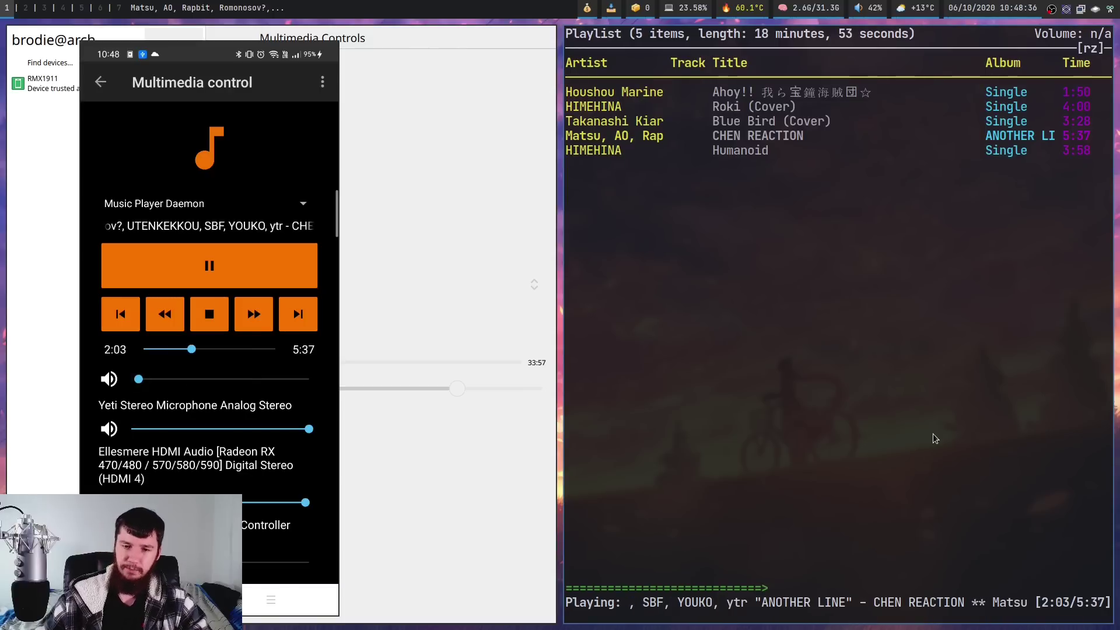
{"action": "key", "text": "super+p"}
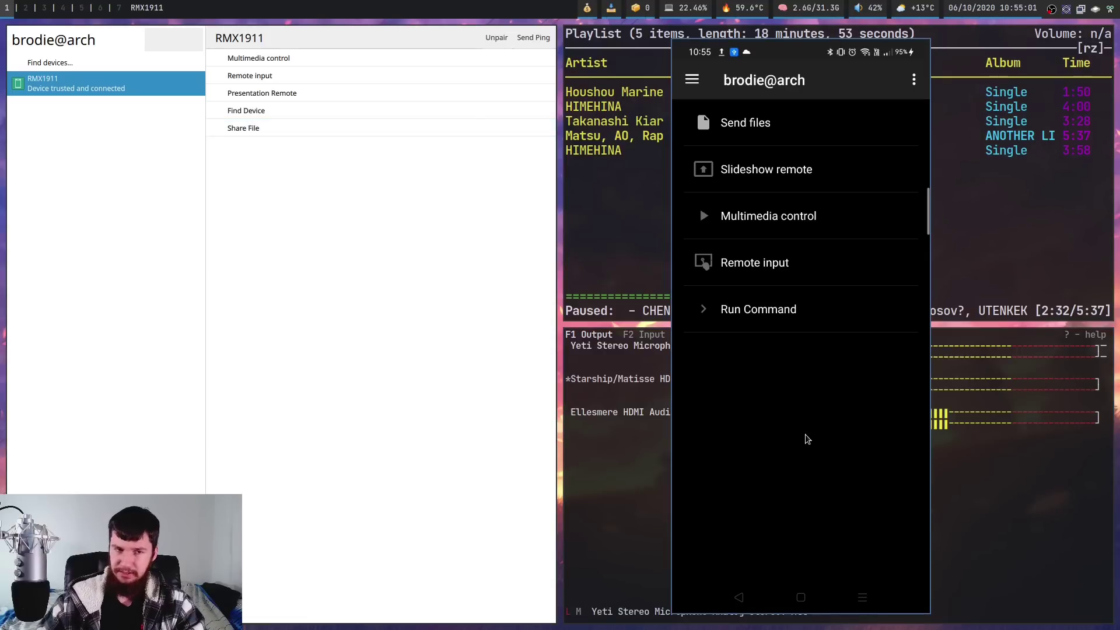
Step: Share Assignment1.pdf with the phone, then open an Alacritty terminal below KDE Connect
{"action": "left_click", "coordinate": [350, 125]}
{"action": "double_click", "coordinate": [497, 384]}
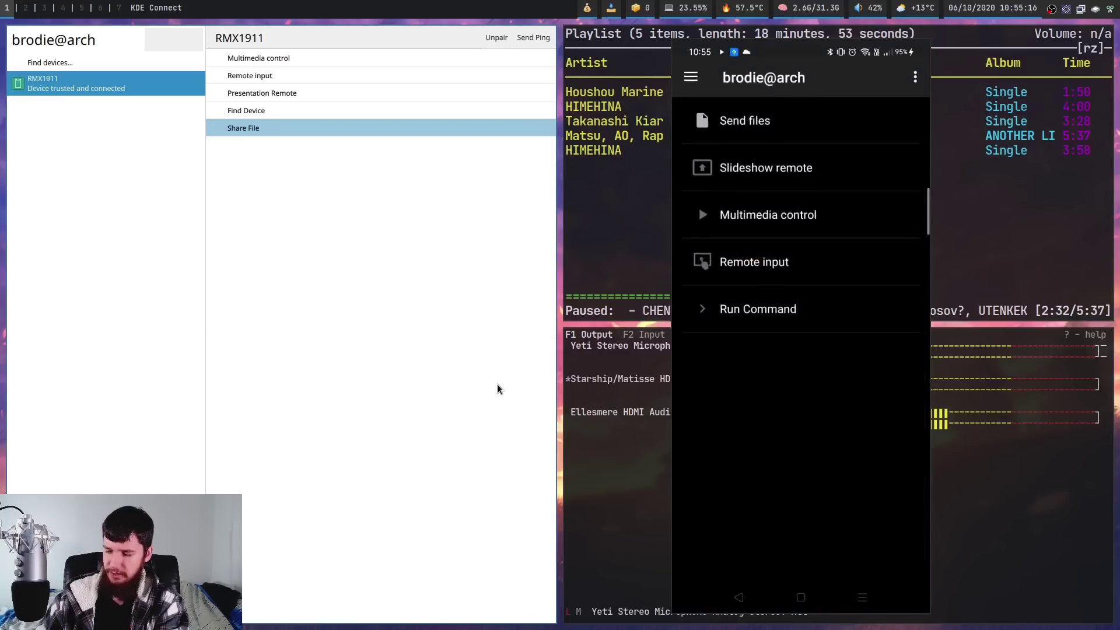
{"action": "key", "text": "super+Return"}
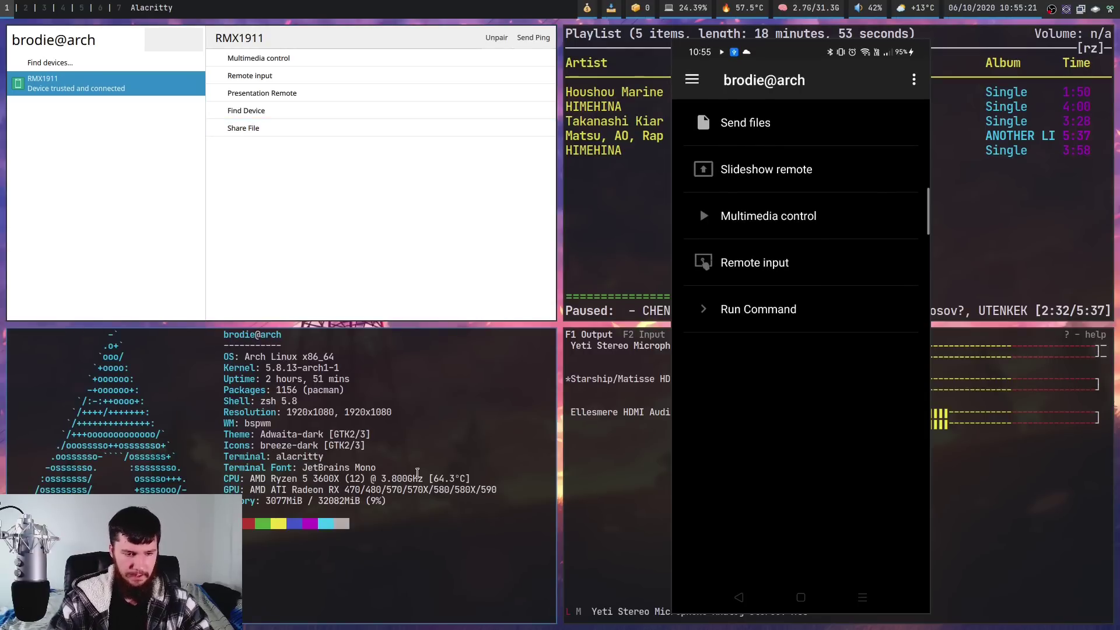
Step: Browse ~/downloads in ranger and open the newest received jpg image
{"action": "key", "text": "Return"}
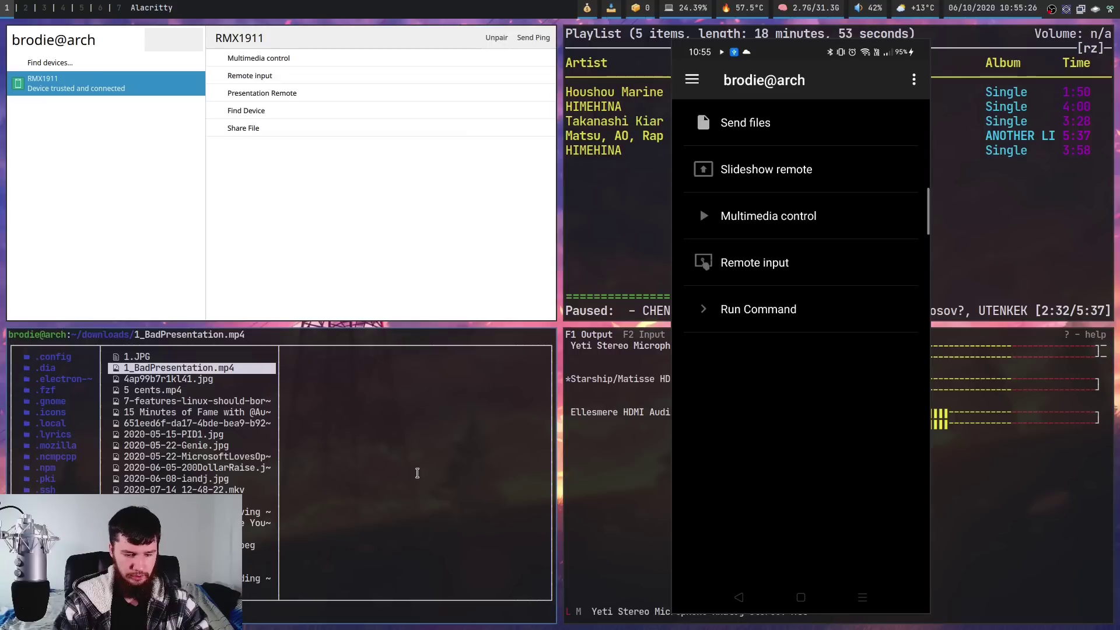
{"action": "scroll", "coordinate": [418, 473], "scroll_direction": "down", "scroll_amount": 10}
{"action": "key", "text": "Return"}
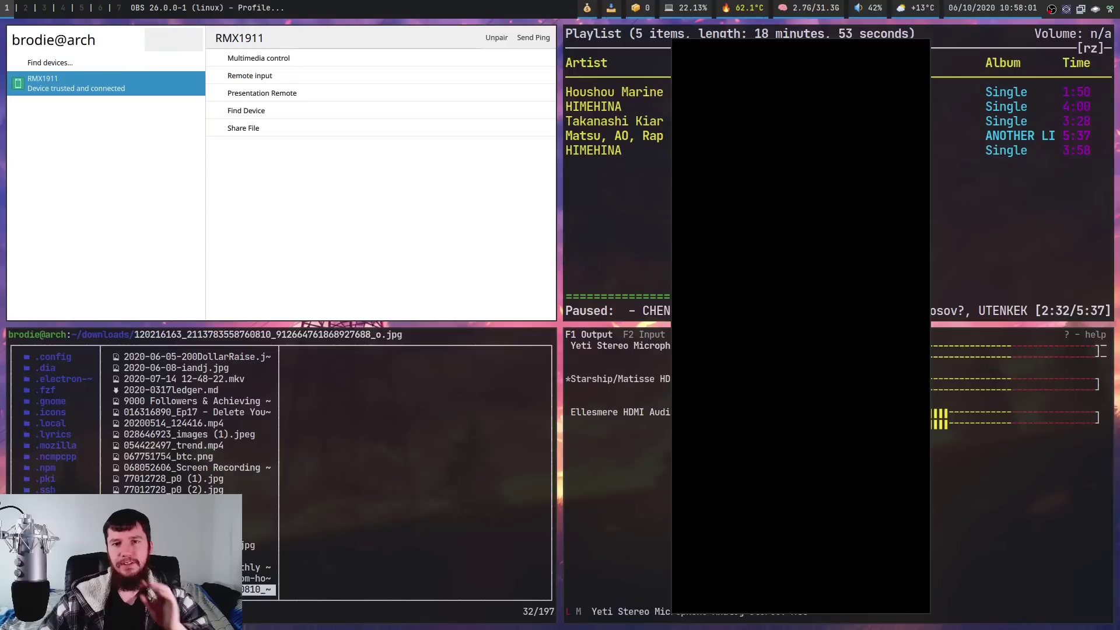
Step: On workspace 2, launch kdeconnect-settings from the launcher
{"action": "key", "text": "super+2"}
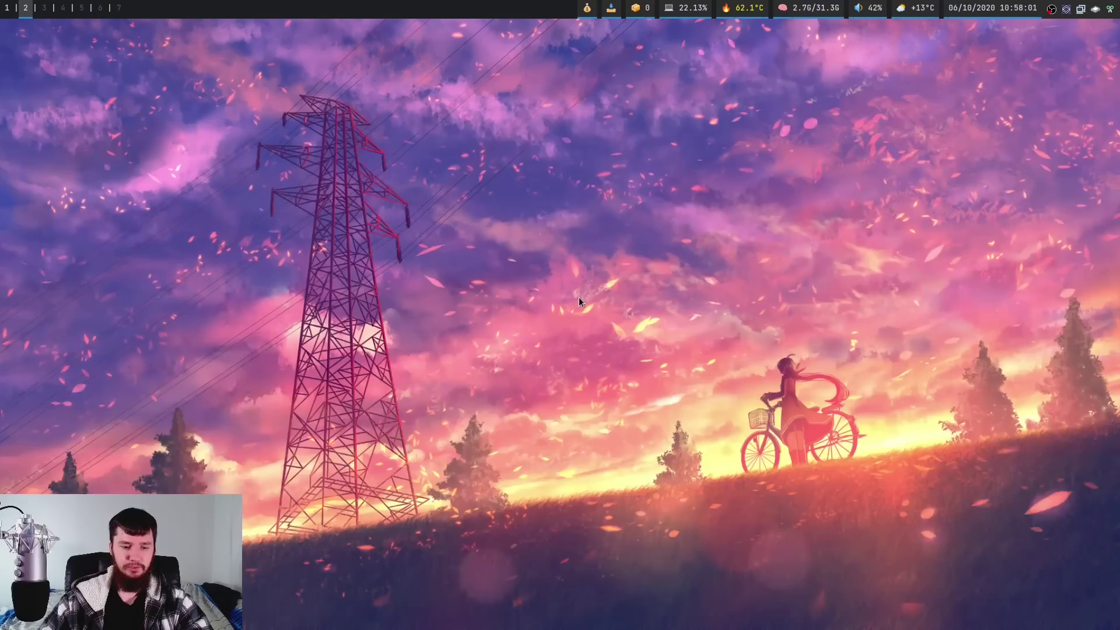
{"action": "key", "text": "super+shift+Return"}
{"action": "type", "text": "kdec"}
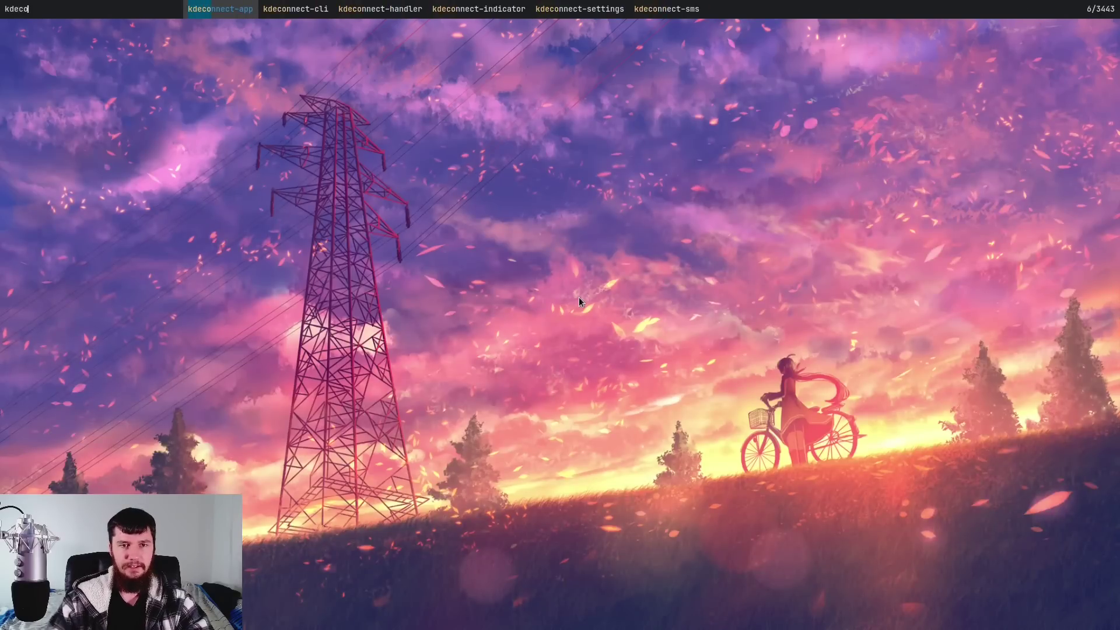
{"action": "type", "text": "o"}
{"action": "key", "text": "Right"}
{"action": "key", "text": "Right"}
{"action": "key", "text": "Right"}
{"action": "key", "text": "Right"}
{"action": "key", "text": "Return"}
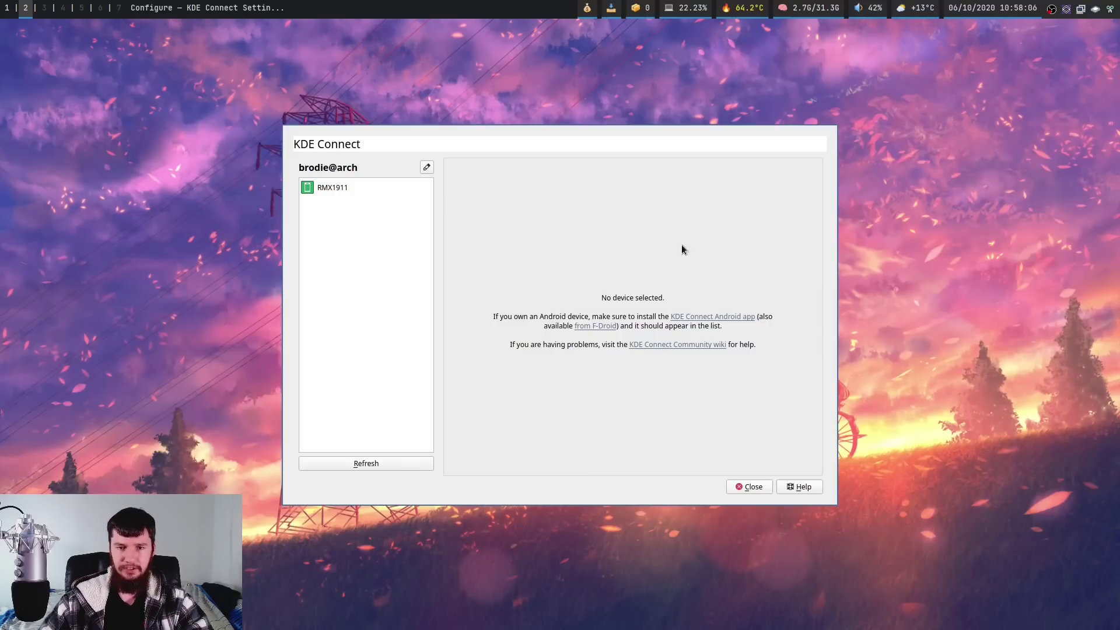
Step: Select RMX1911 and open its Share and receive plugin options
{"action": "left_click", "coordinate": [344, 184]}
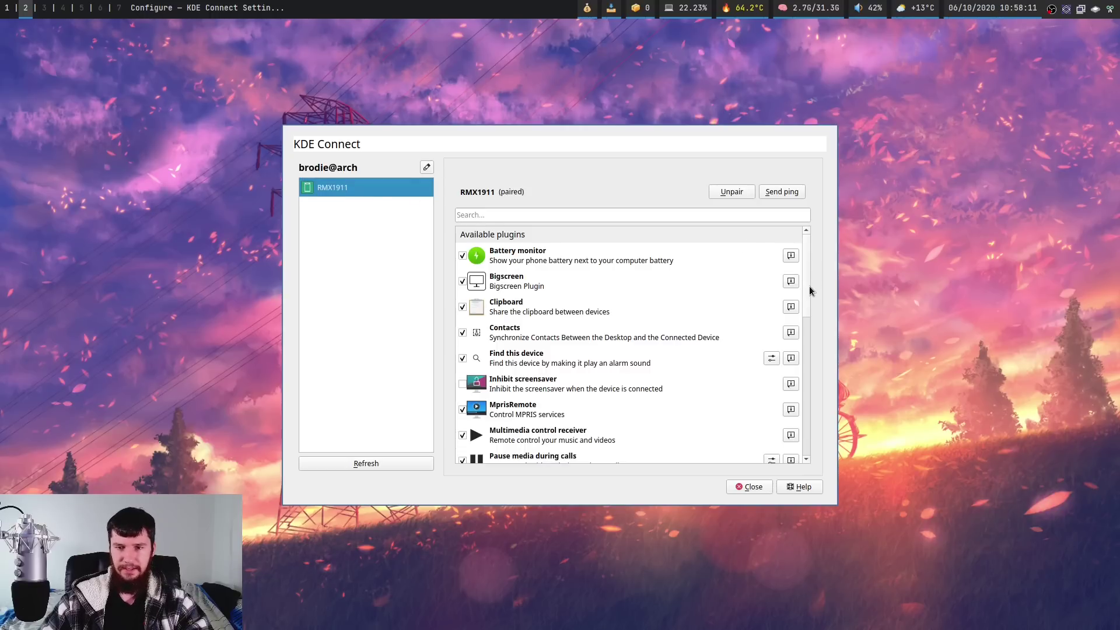
{"action": "scroll", "coordinate": [808, 285], "scroll_direction": "down", "scroll_amount": 2}
{"action": "mouse_move", "coordinate": [812, 301]}
{"action": "left_mouse_down"}
{"action": "mouse_move", "coordinate": [817, 367]}
{"action": "mouse_move", "coordinate": [817, 288]}
{"action": "left_mouse_up"}
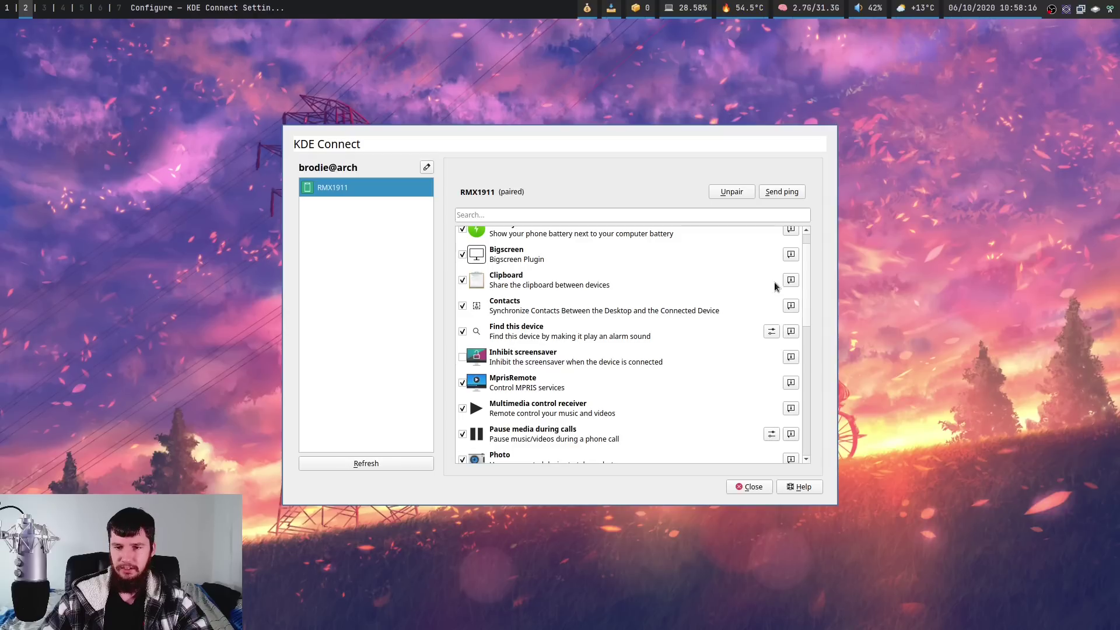
{"action": "left_click_drag", "start_coordinate": [797, 286], "coordinate": [827, 429]}
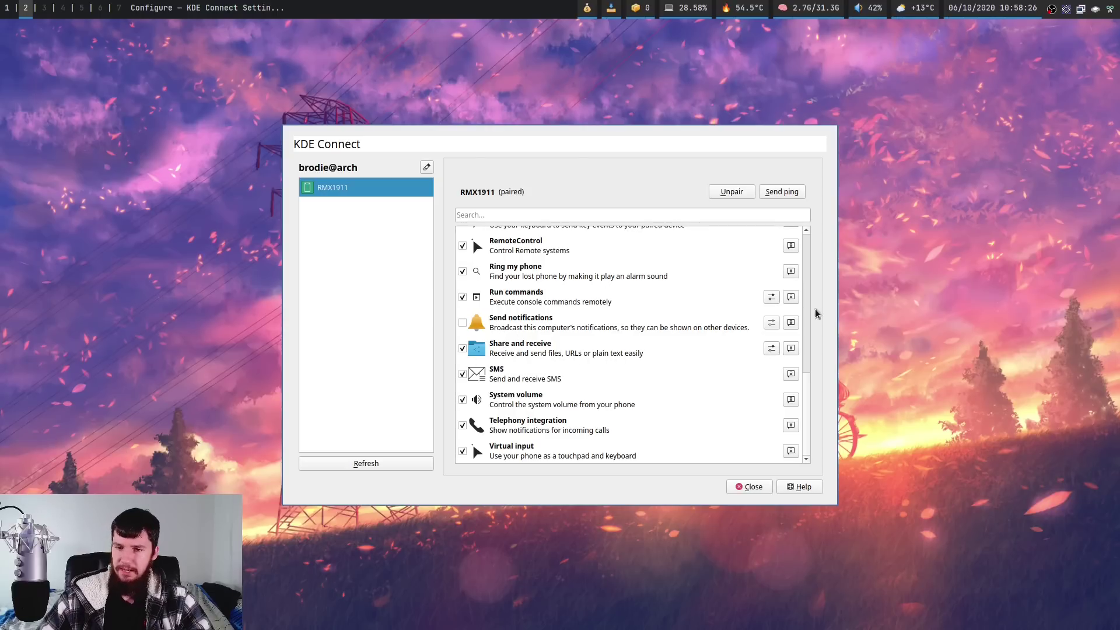
{"action": "left_click", "coordinate": [771, 348]}
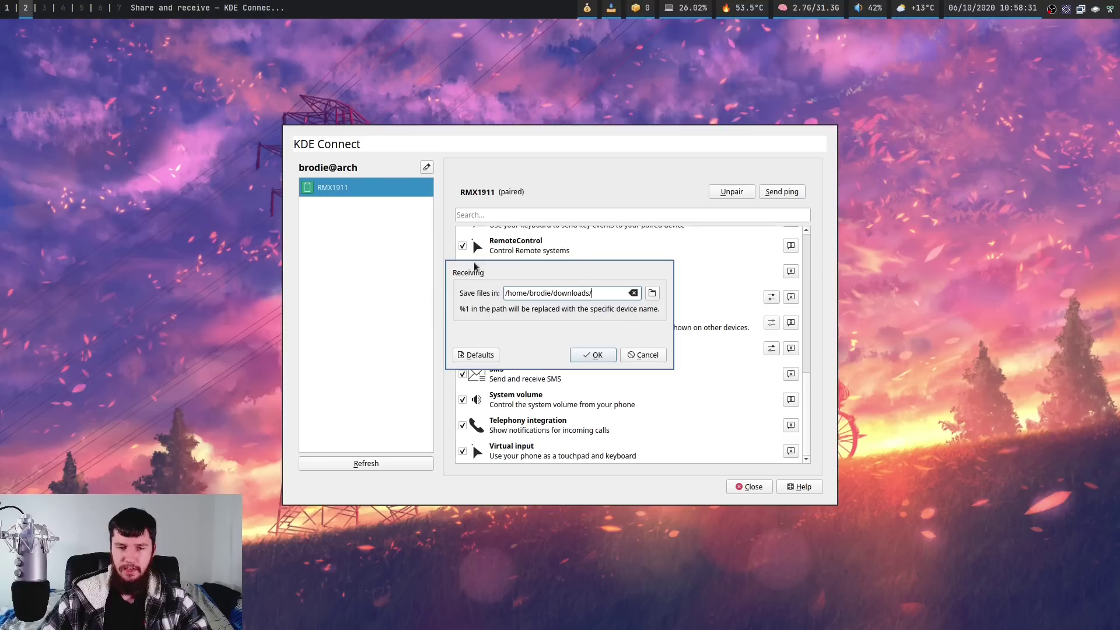
Step: Cancel the Receiving dialog, leaving the downloads save folder unchanged
{"action": "left_click", "coordinate": [656, 357]}
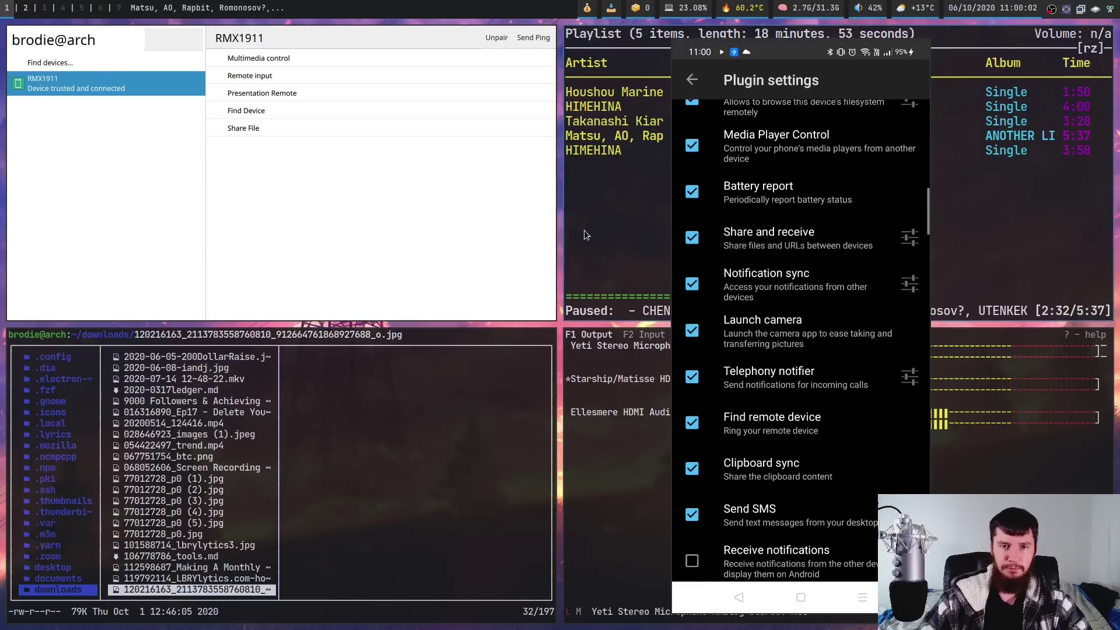
Step: Switch to workspace 2 to compare with the desktop's KDE Connect settings
{"action": "key", "text": "super+2"}
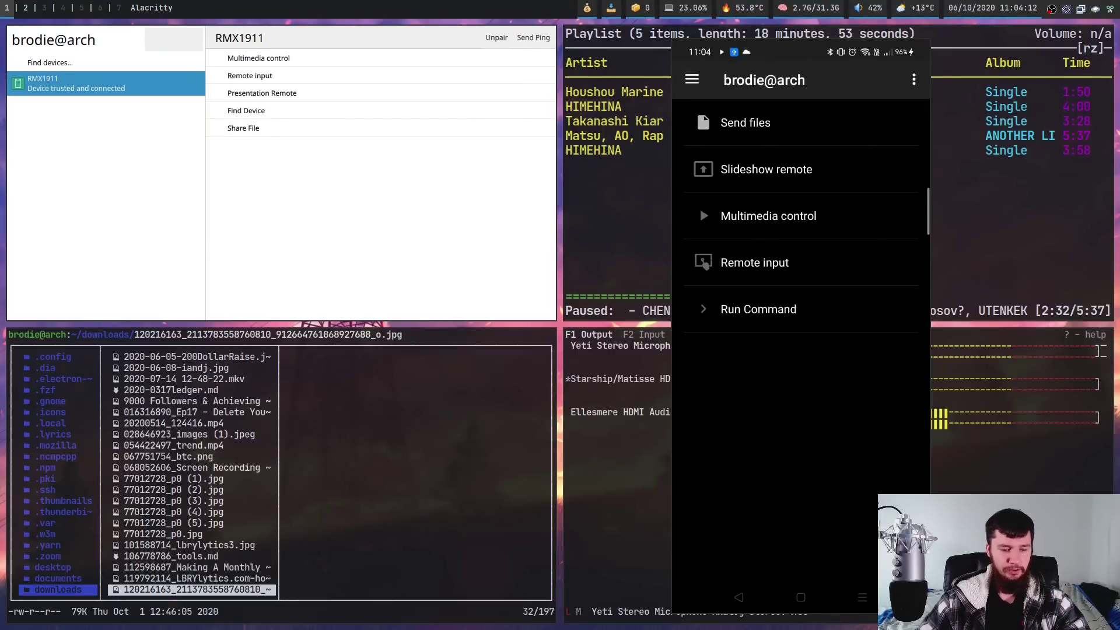
Step: Stop kdeconnectd with Ctrl+C, relaunch /usr/lib/kdeconnectd, and go back to workspace 1
{"action": "key", "text": "super+3"}
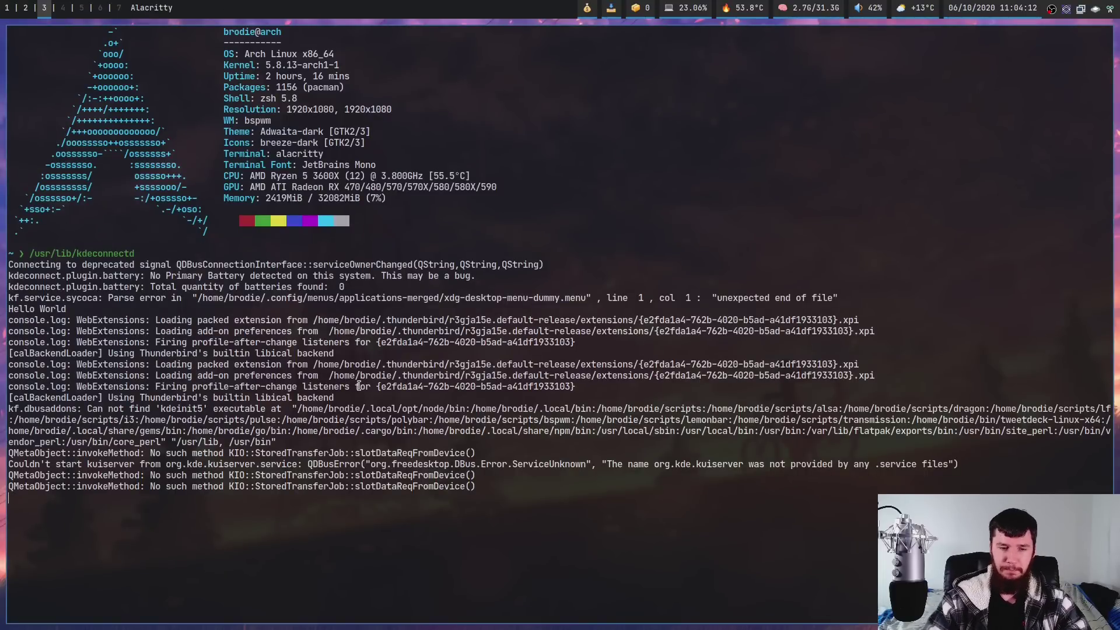
{"action": "key", "text": "ctrl+c"}
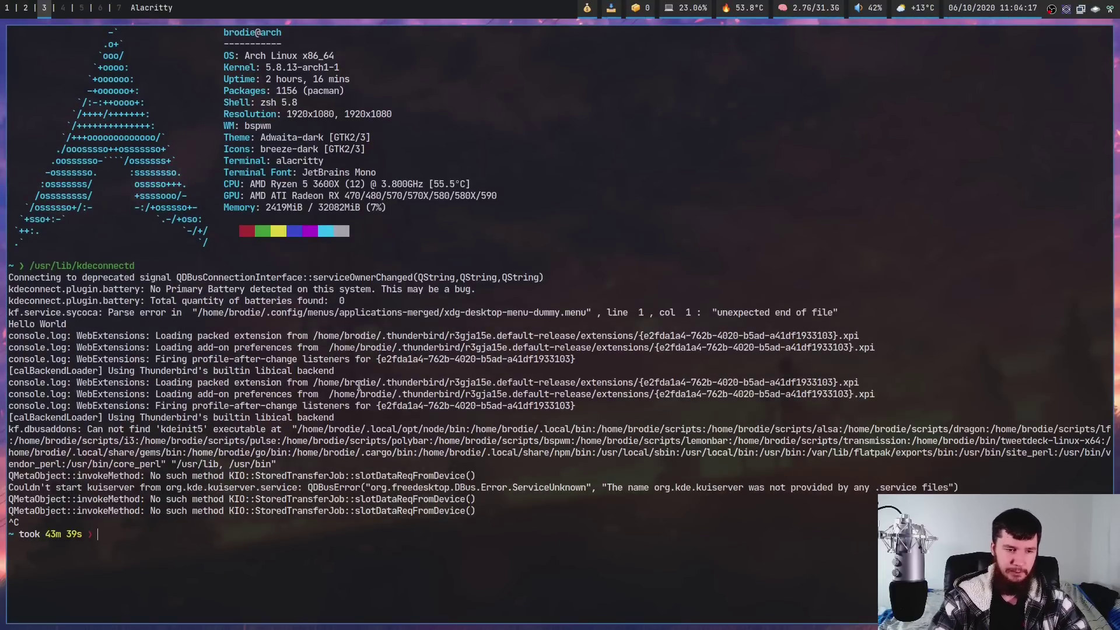
{"action": "key", "text": "ctrl+equal"}
{"action": "key", "text": "ctrl+equal"}
{"action": "key", "text": "ctrl+equal"}
{"action": "key", "text": "ctrl+equal"}
{"action": "type", "text": "/"}
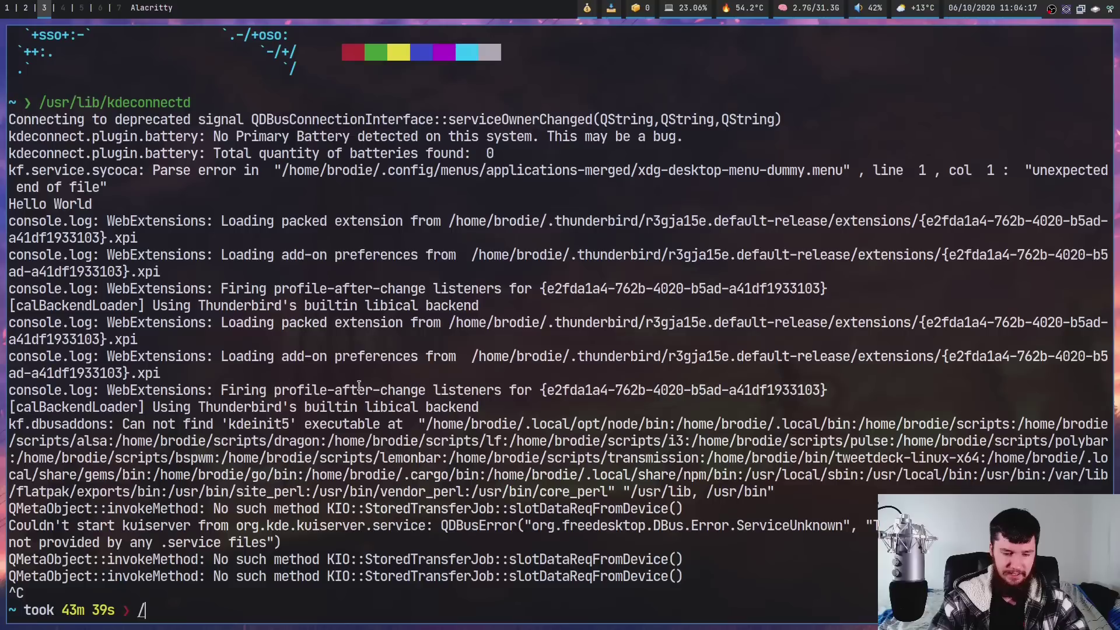
{"action": "type", "text": "usr/lib"}
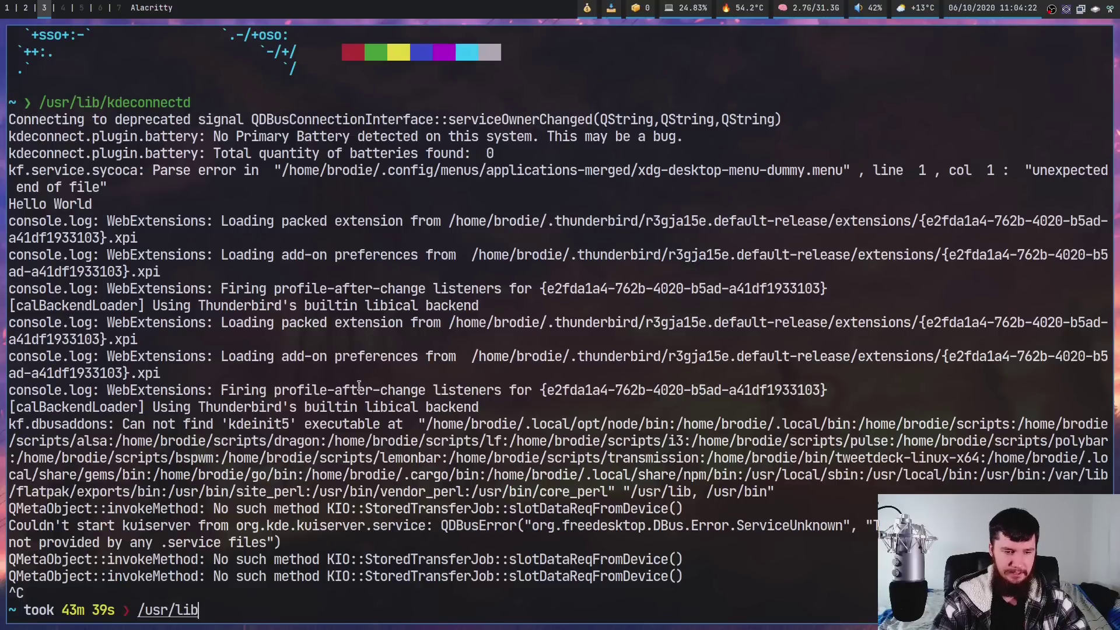
{"action": "type", "text": "/kdecon"}
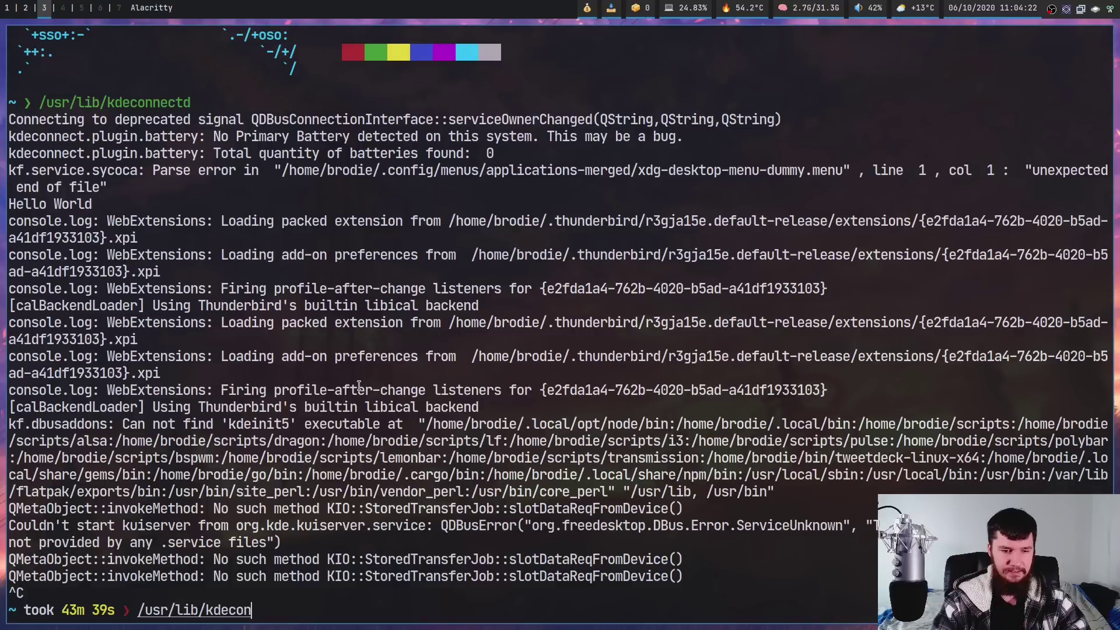
{"action": "key", "text": "Tab"}
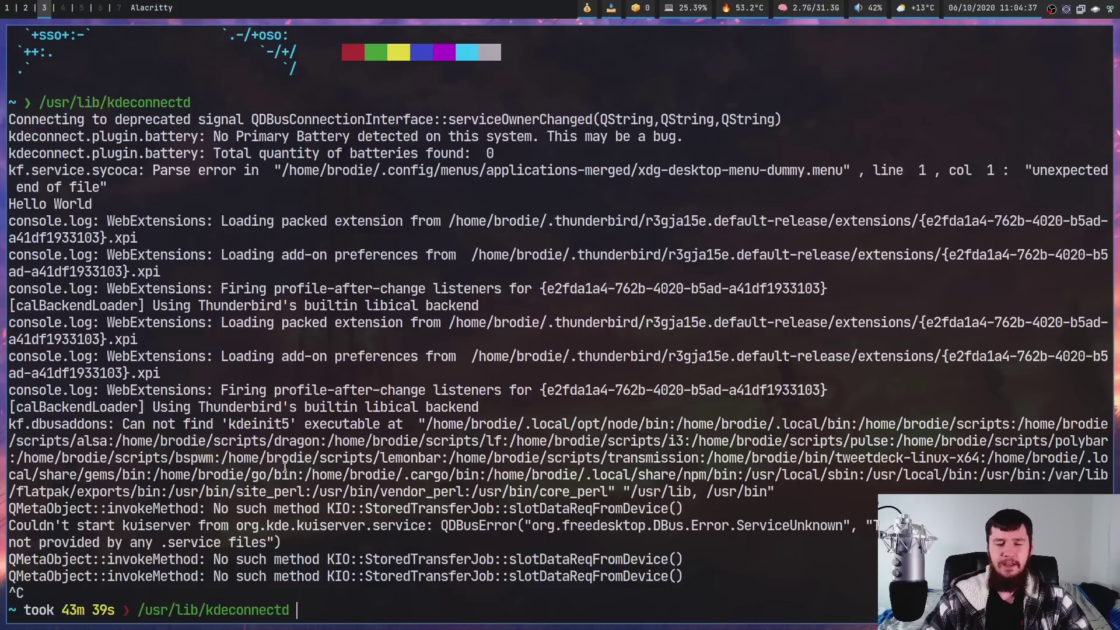
{"action": "key", "text": "Return"}
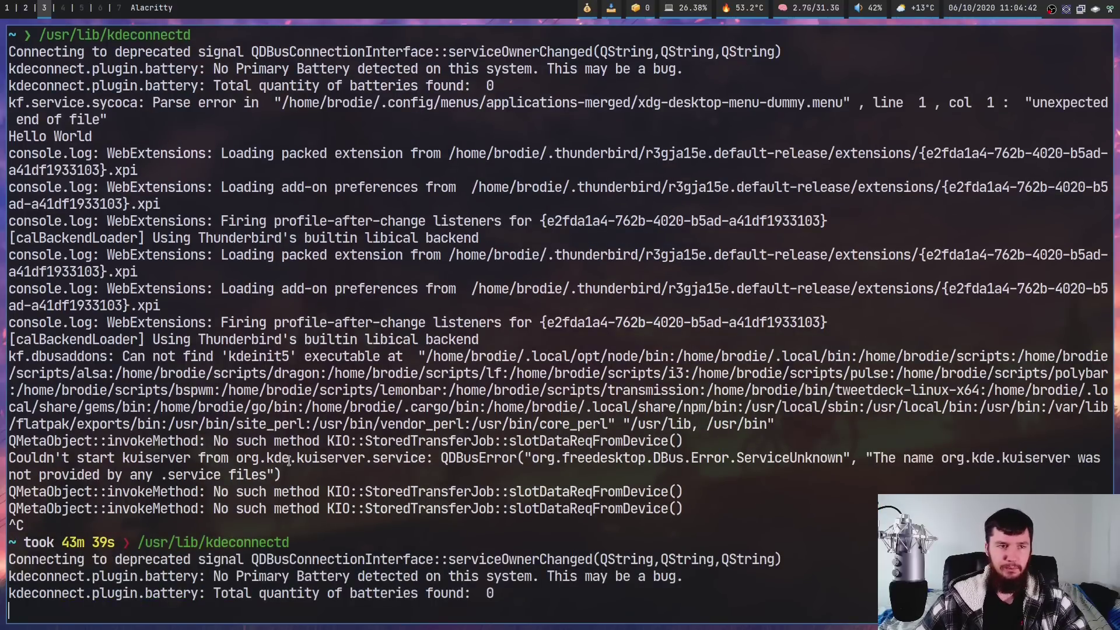
{"action": "key", "text": "super+2"}
{"action": "key", "text": "super+1"}
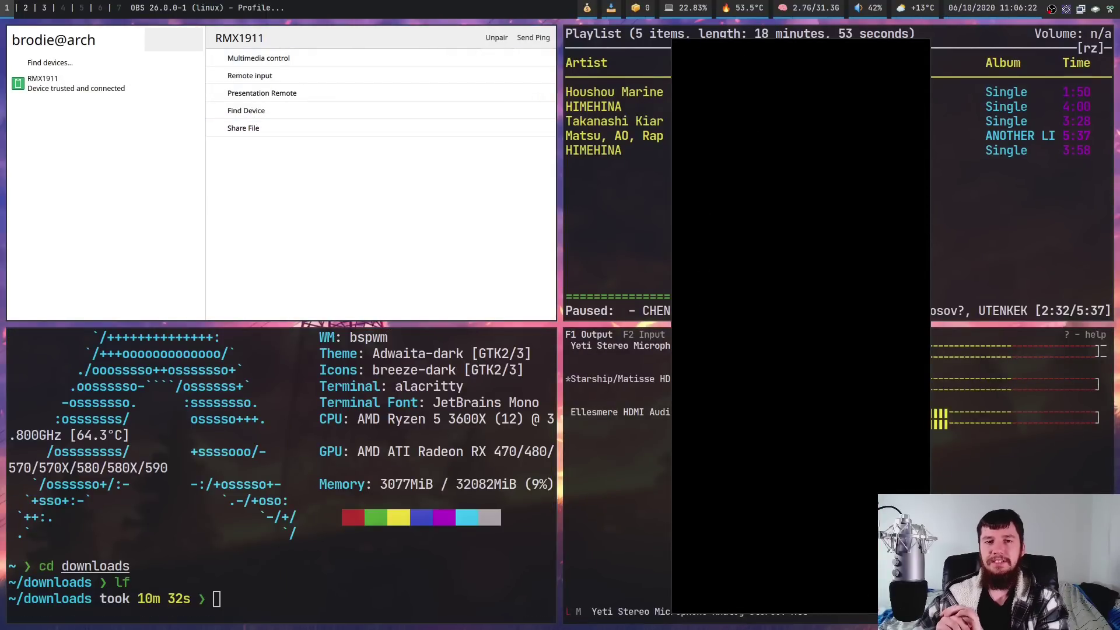
Step: Run kdeconnect-cli -h in the terminal to print its help
{"action": "left_click", "coordinate": [323, 519]}
{"action": "type", "text": "kde"}
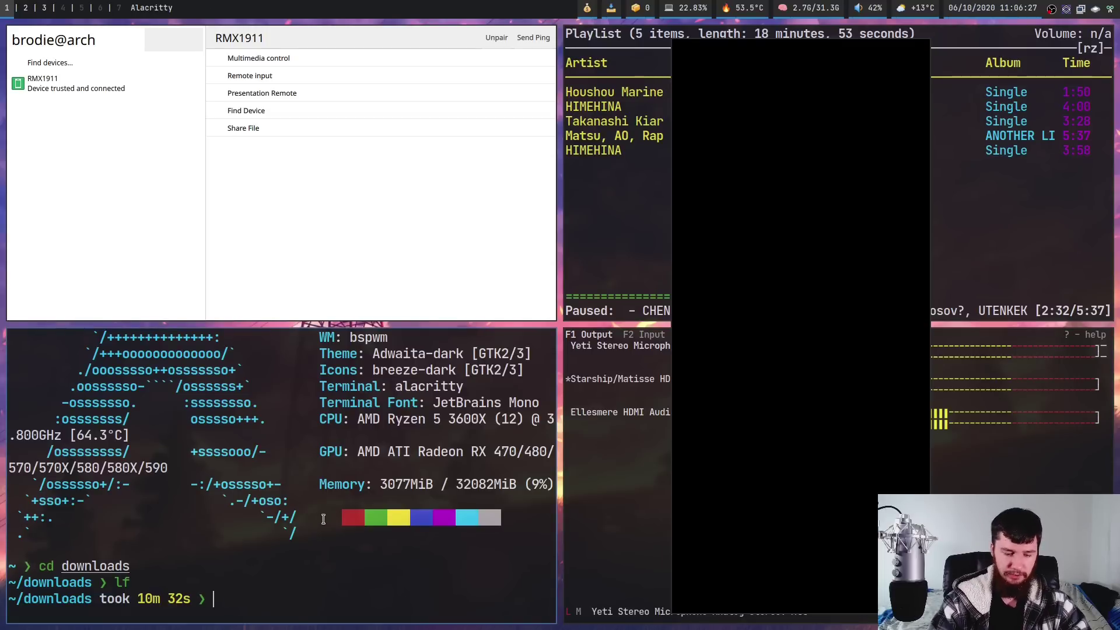
{"action": "type", "text": "connect-"}
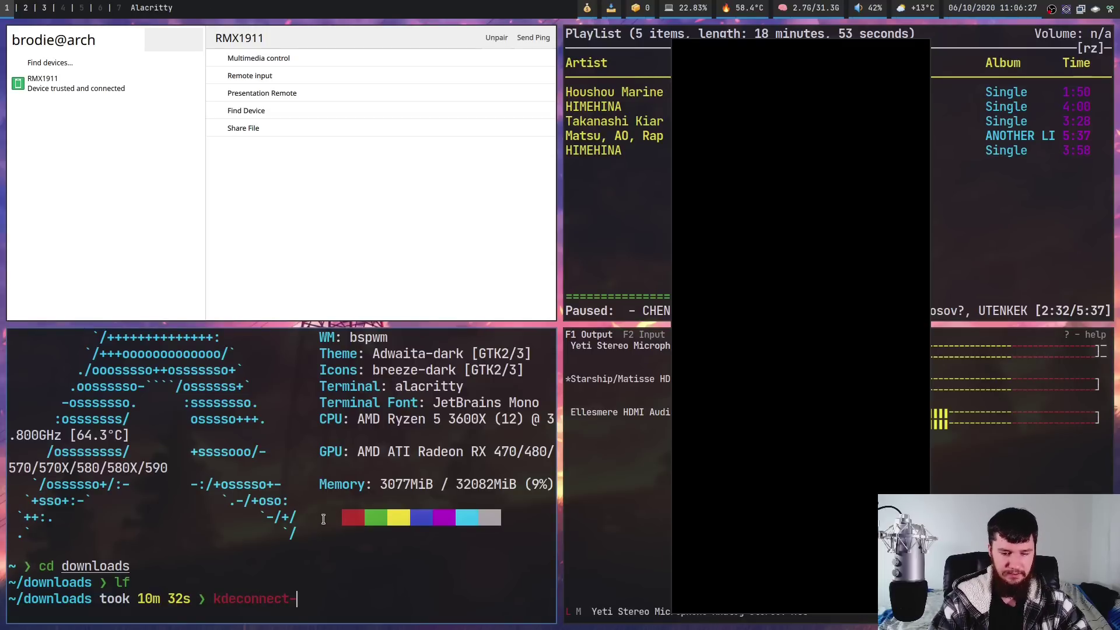
{"action": "type", "text": "cli -h"}
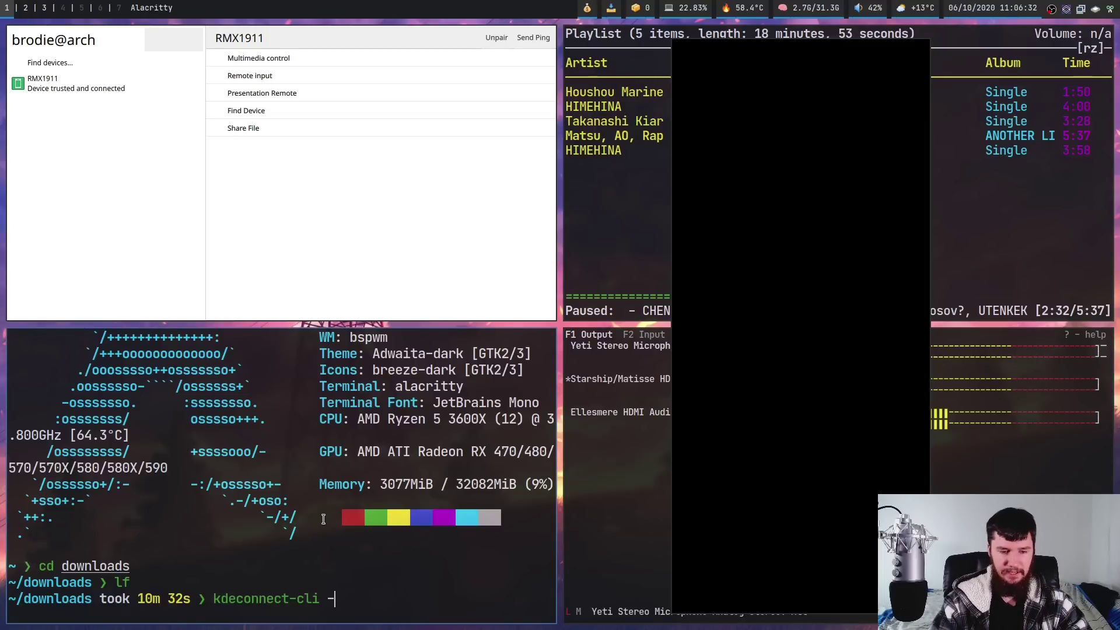
{"action": "key", "text": "Return"}
Step: Scroll through the fullscreen help output and highlight the --photo option
{"action": "key", "text": "super+f"}
{"action": "scroll", "coordinate": [311, 367], "scroll_direction": "up", "scroll_amount": 3}
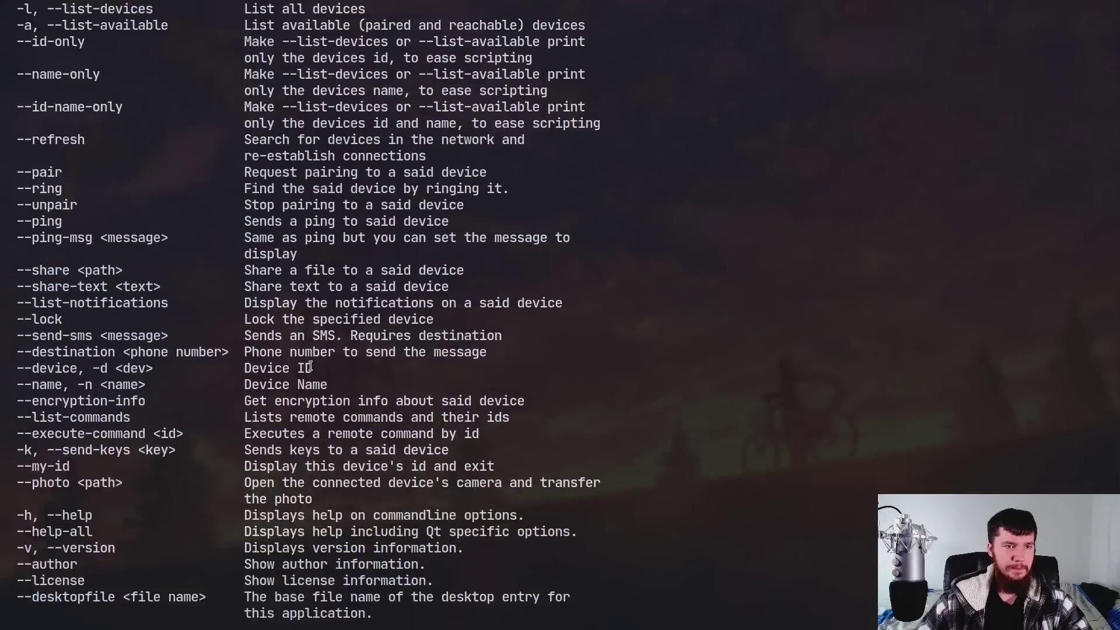
{"action": "scroll", "coordinate": [311, 366], "scroll_direction": "down", "scroll_amount": 2}
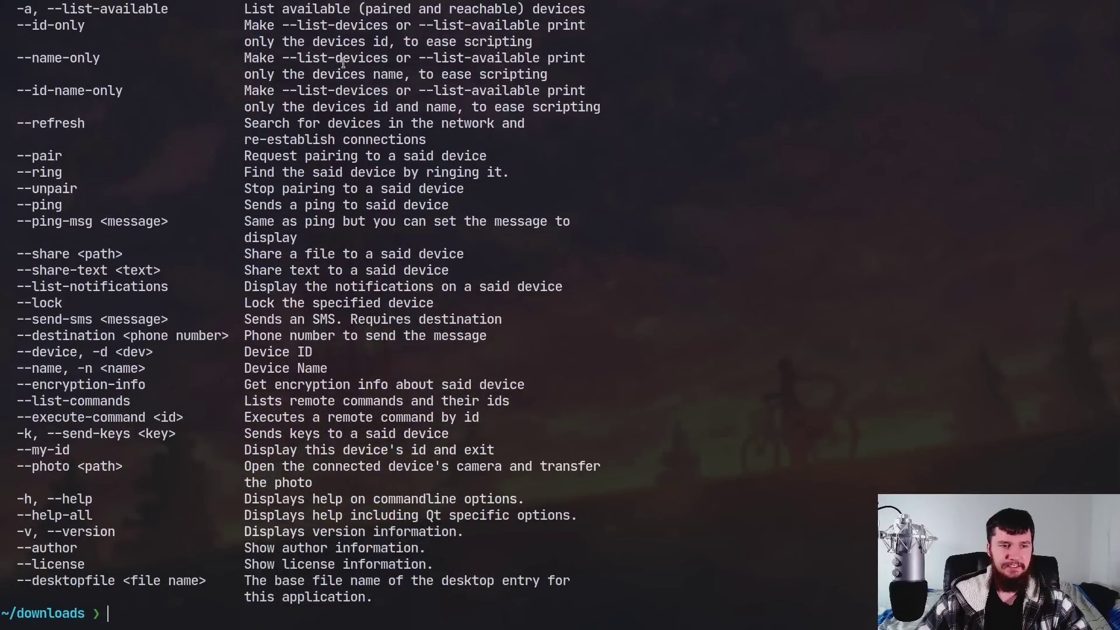
{"action": "key", "text": "super+f"}
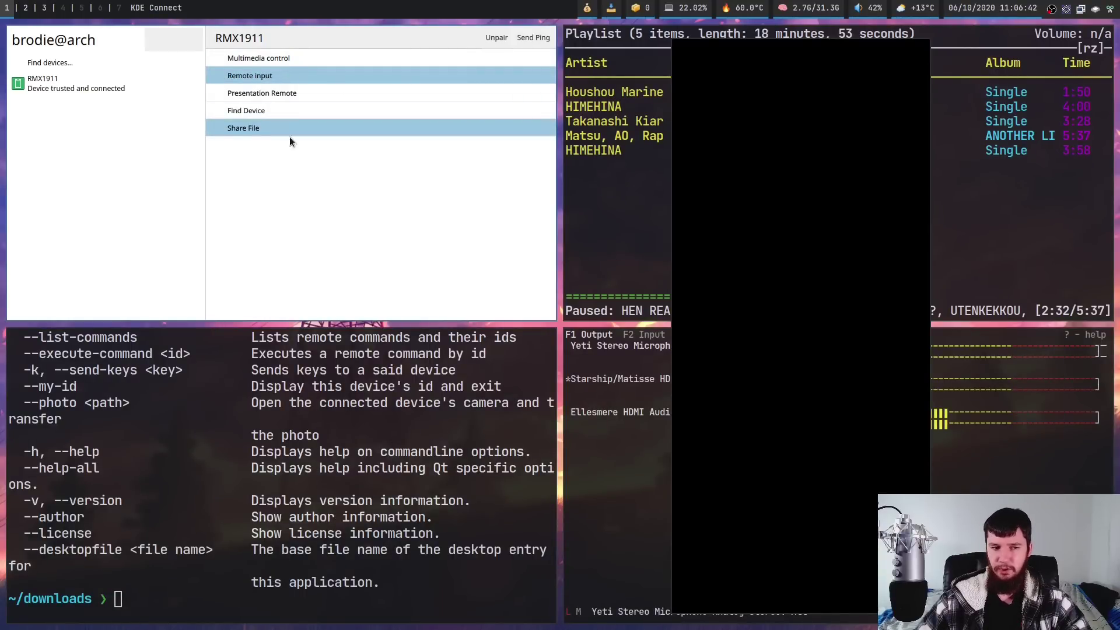
{"action": "key", "text": "super+f"}
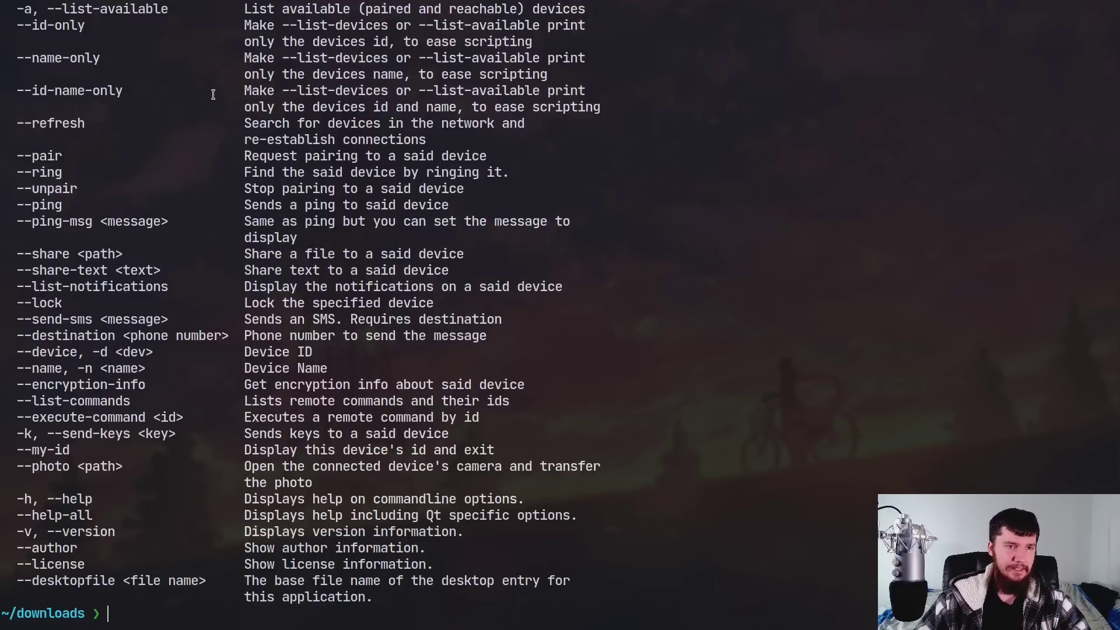
{"action": "scroll", "coordinate": [212, 94], "scroll_direction": "up", "scroll_amount": 3}
{"action": "scroll", "coordinate": [60, 424], "scroll_direction": "down", "scroll_amount": 2}
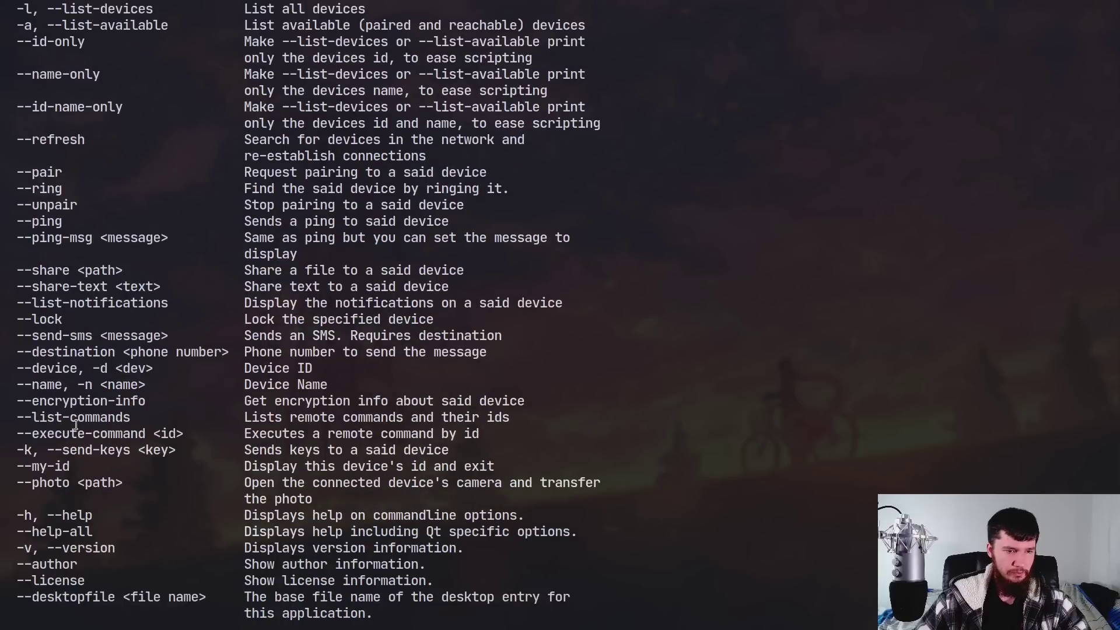
{"action": "scroll", "coordinate": [23, 479], "scroll_direction": "down", "scroll_amount": 1}
{"action": "left_click_drag", "start_coordinate": [16, 466], "coordinate": [73, 465]}
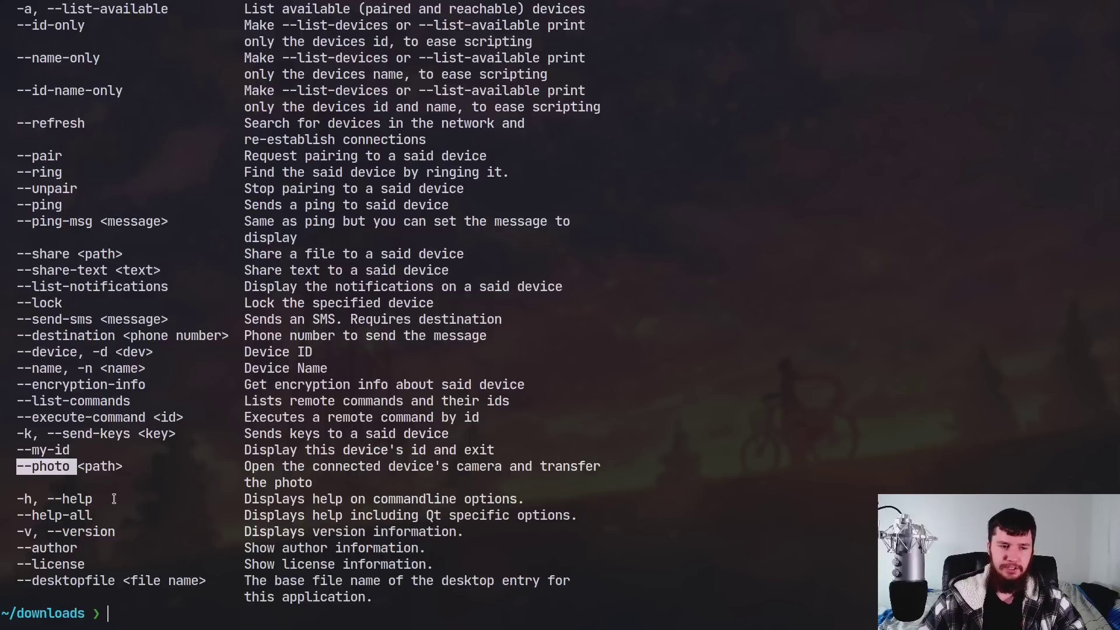
{"action": "scroll", "coordinate": [154, 202], "scroll_direction": "up", "scroll_amount": 2}
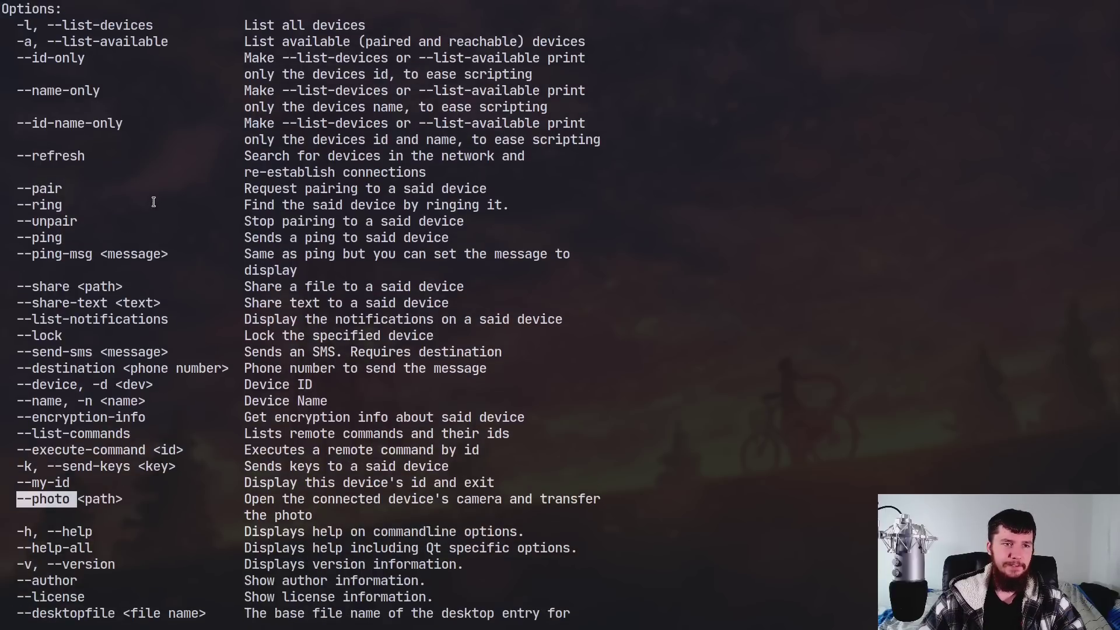
{"action": "scroll", "coordinate": [251, 377], "scroll_direction": "down", "scroll_amount": 2}
Step: List devices with kdeconnect-cli -l and select RMX1911's device ID
{"action": "type", "text": "kde"}
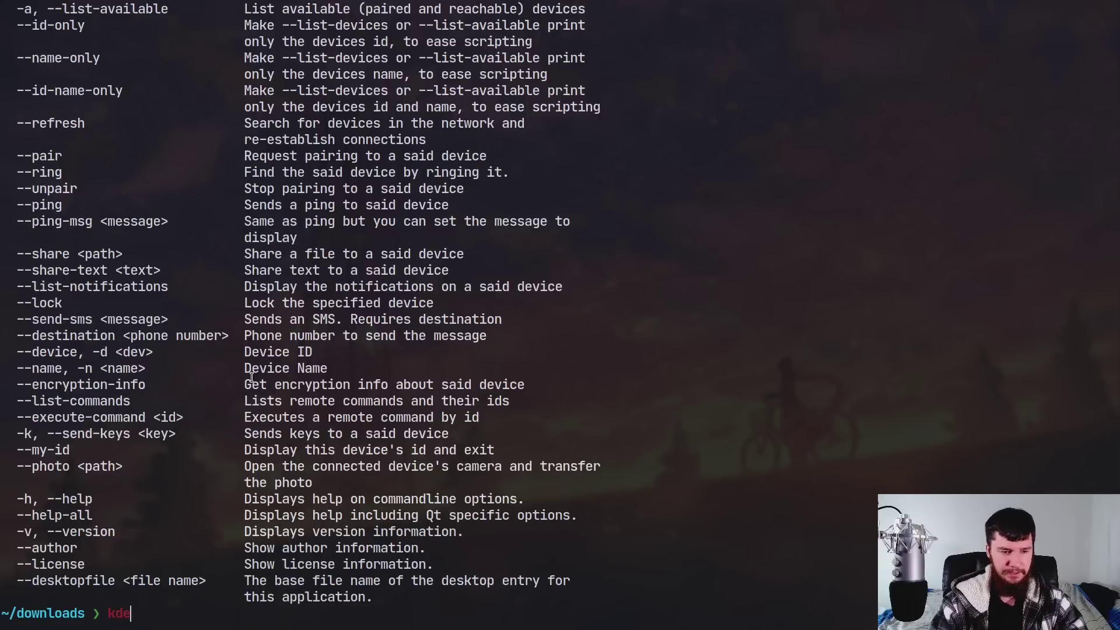
{"action": "type", "text": "connect-cli -l"}
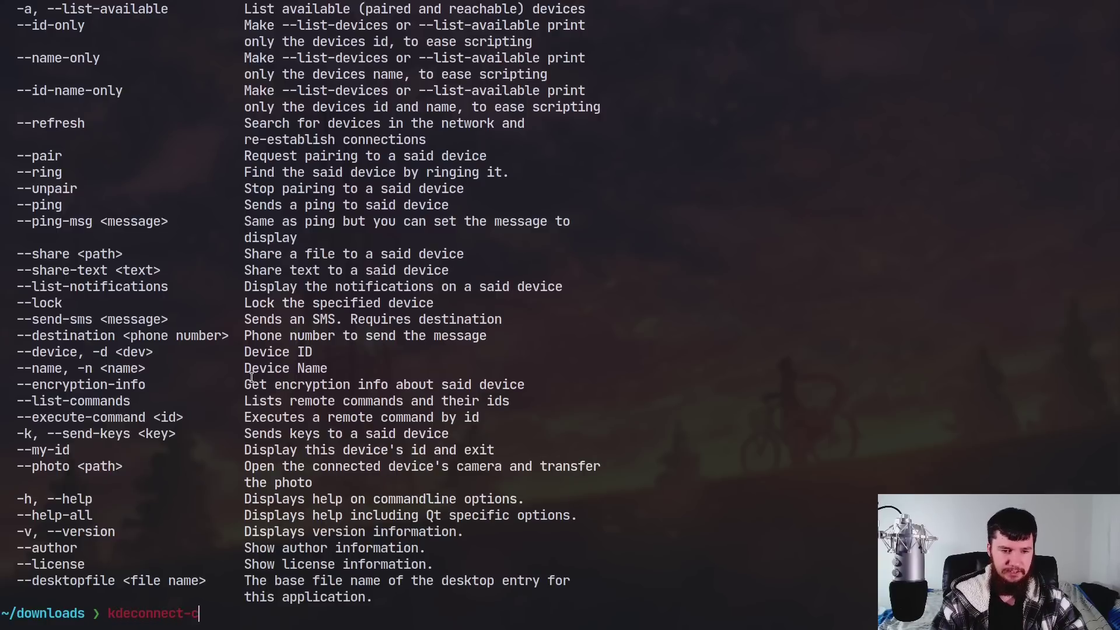
{"action": "key", "text": "Return"}
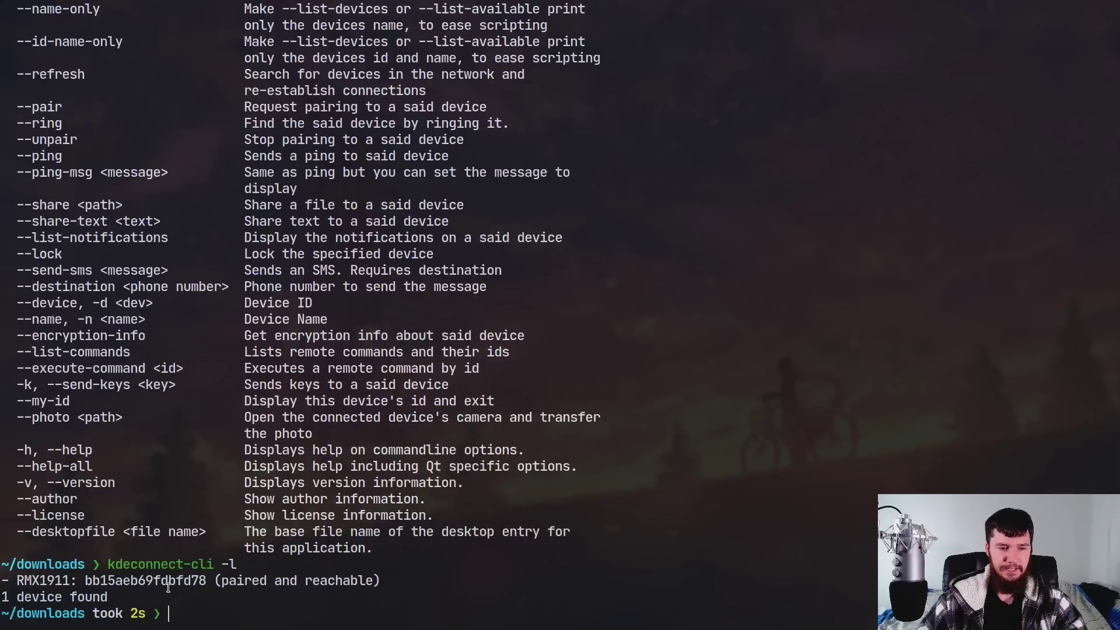
{"action": "type", "text": "kdeco"}
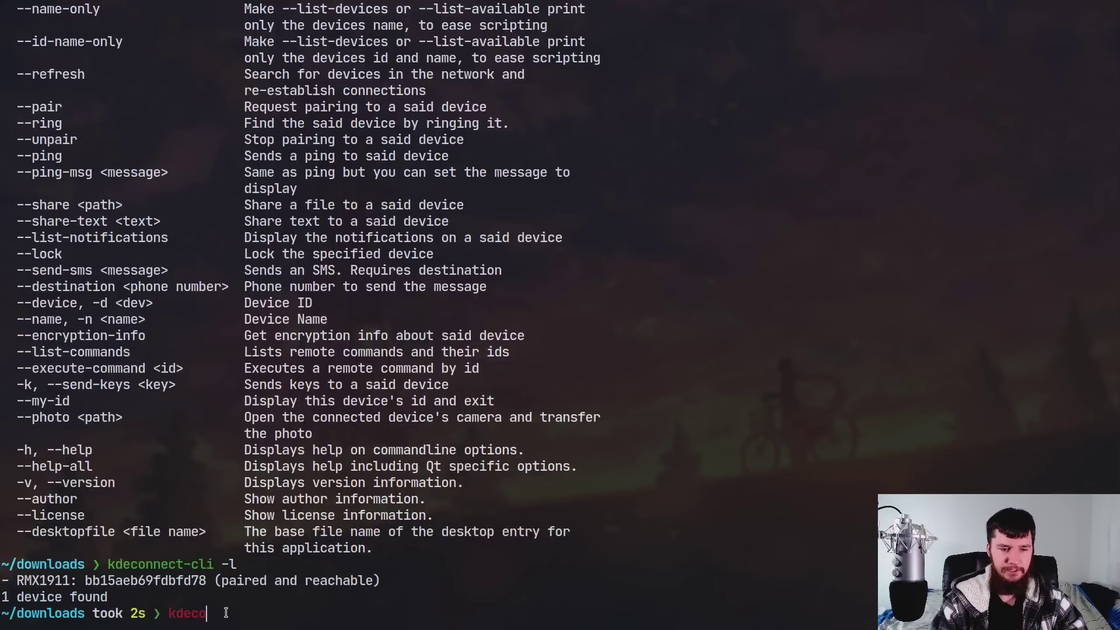
{"action": "type", "text": "nnect-"}
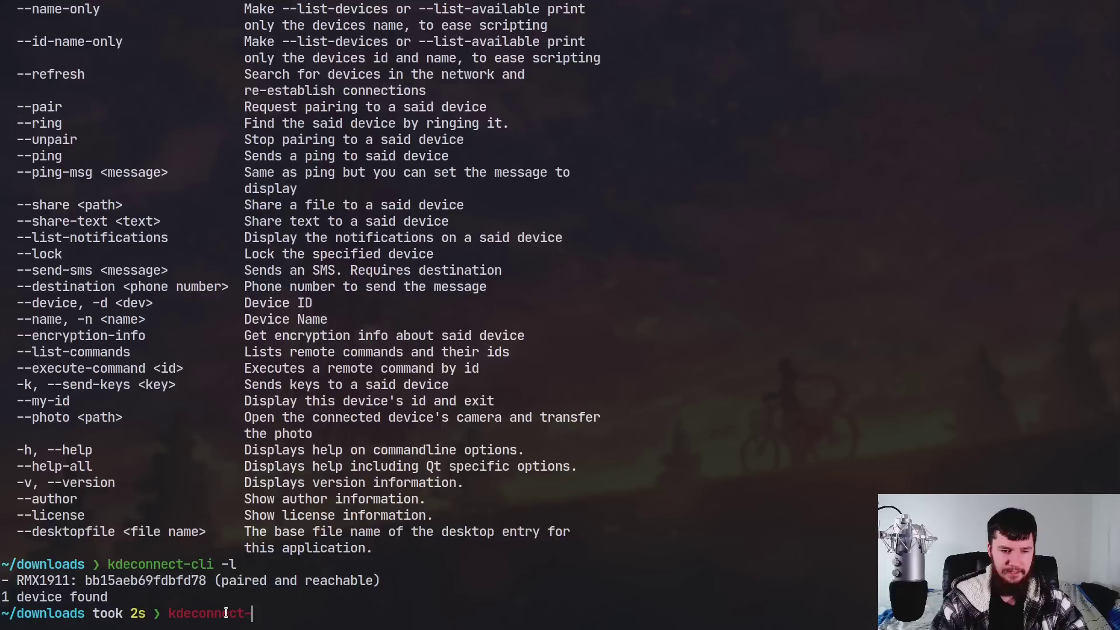
{"action": "type", "text": "cli -d"}
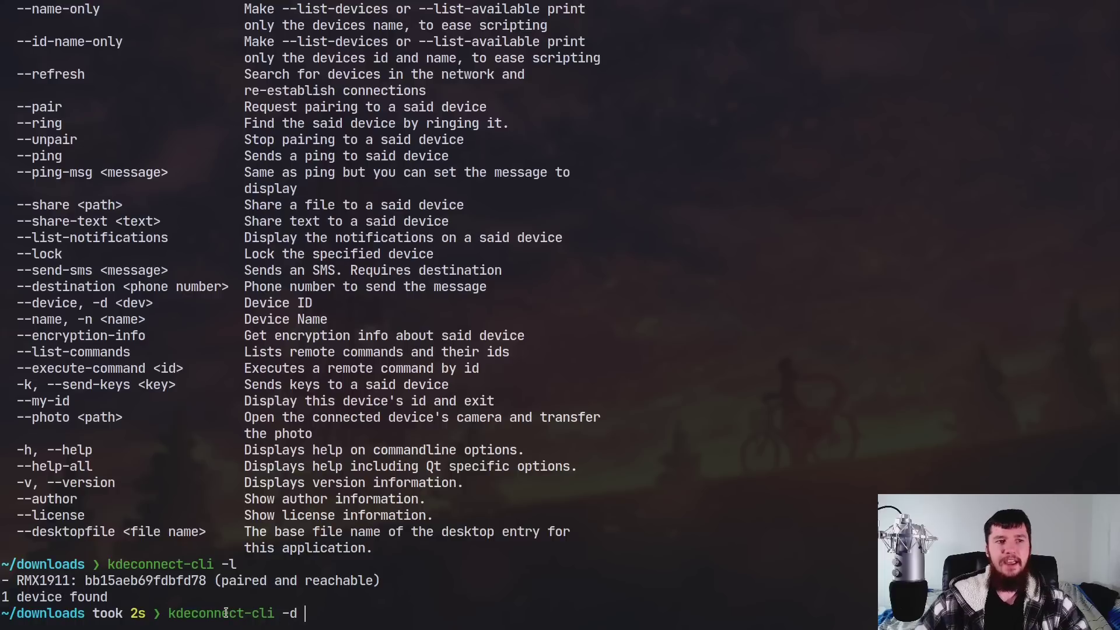
{"action": "left_click_drag", "start_coordinate": [86, 580], "coordinate": [206, 583]}
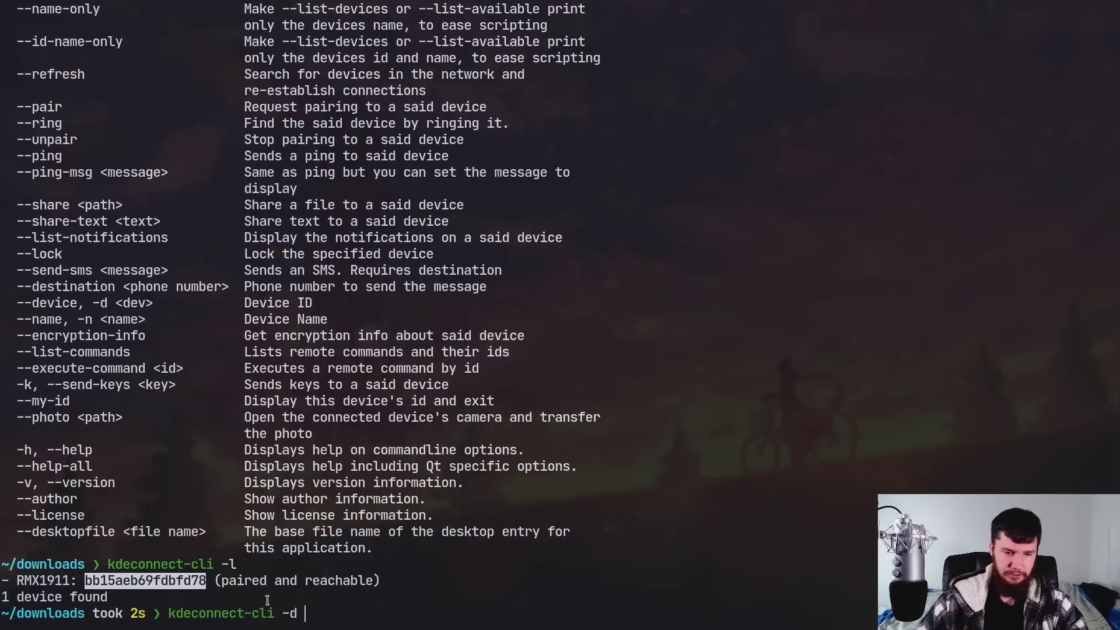
Step: Compose kdeconnect-cli -d with the pasted device ID and --photo
{"action": "middle_click", "coordinate": [368, 626]}
{"action": "type", "text": "--photo"}
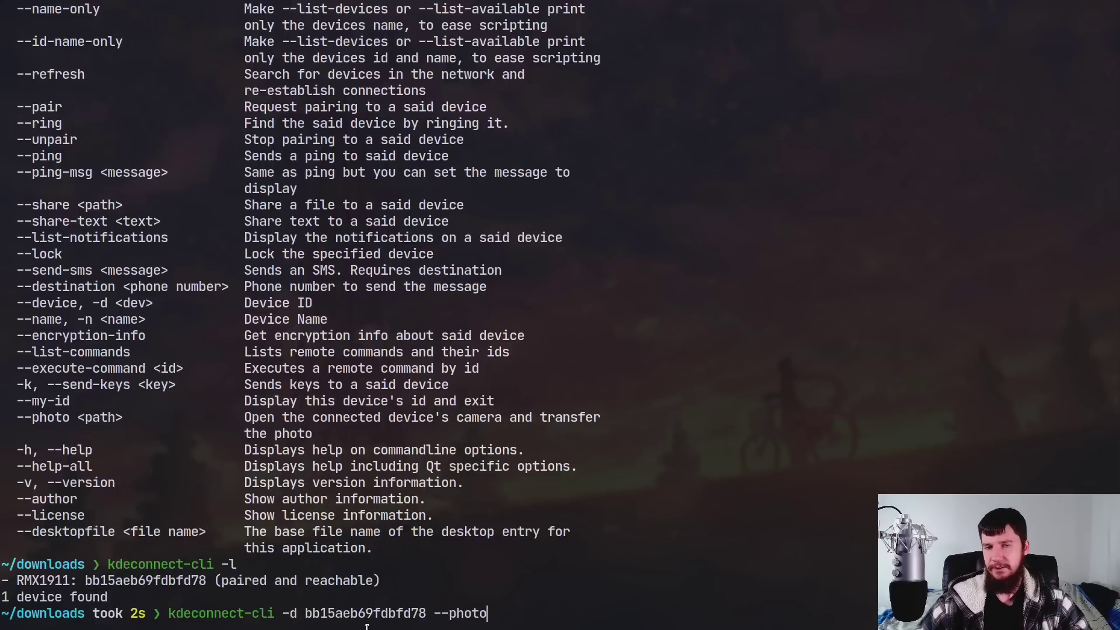
{"action": "key", "text": "super+f"}
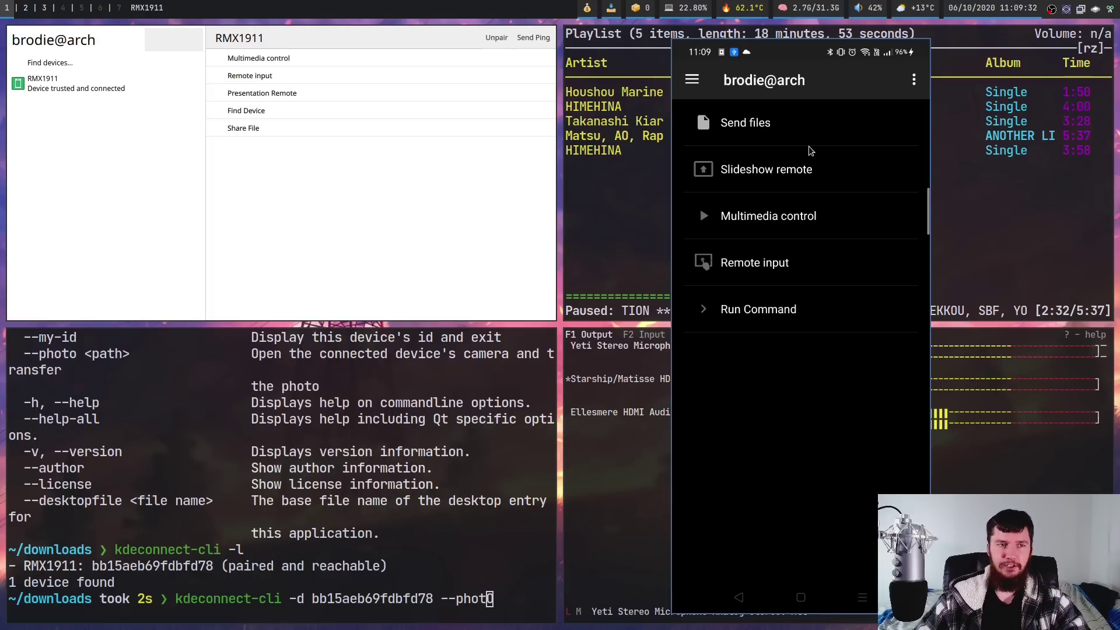
{"action": "key", "text": "super+2"}
Step: Launch kdeconnect-sms from dmenu by filtering on 'kdecon'
{"action": "key", "text": "Escape"}
{"action": "key", "text": "super+p"}
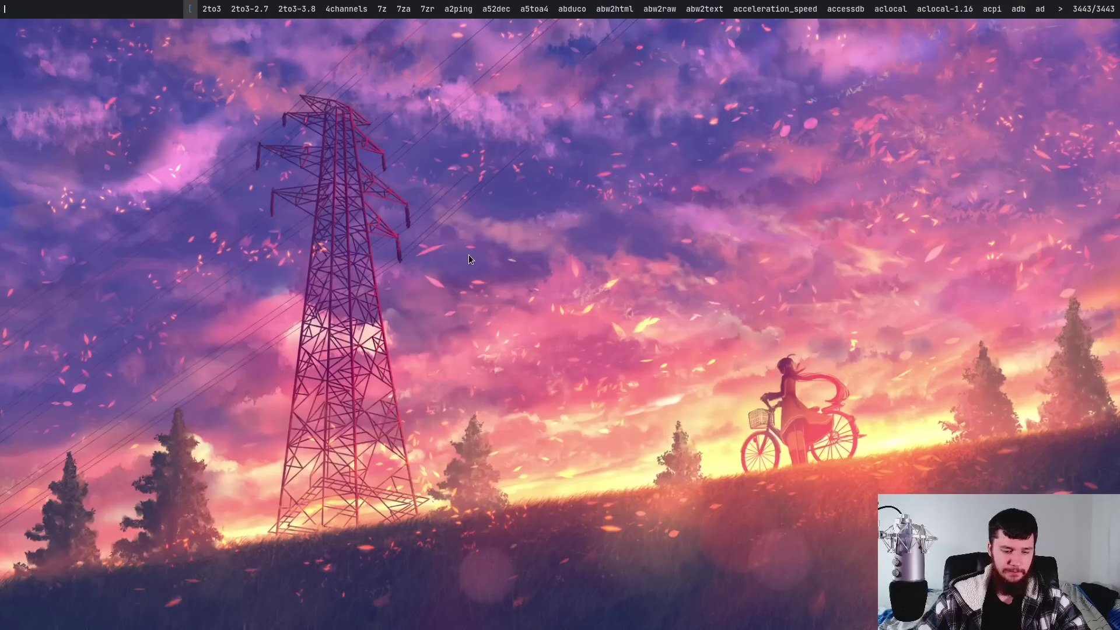
{"action": "type", "text": "kdecon"}
{"action": "key", "text": "Right"}
{"action": "key", "text": "Right"}
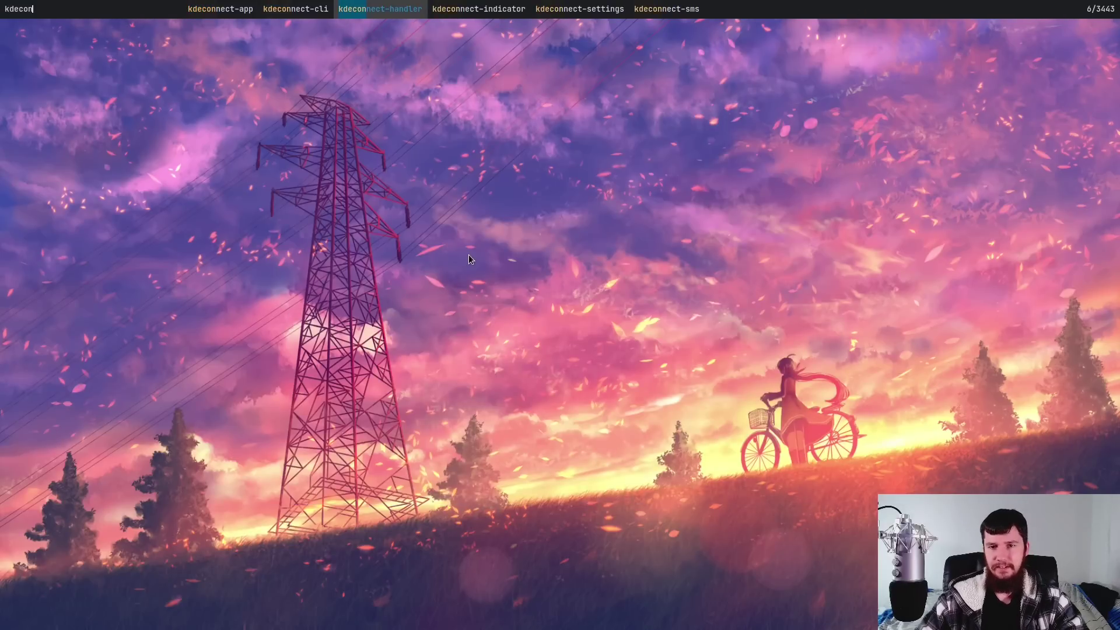
{"action": "key", "text": "Right"}
{"action": "key", "text": "Right"}
{"action": "key", "text": "Right"}
{"action": "key", "text": "Return"}
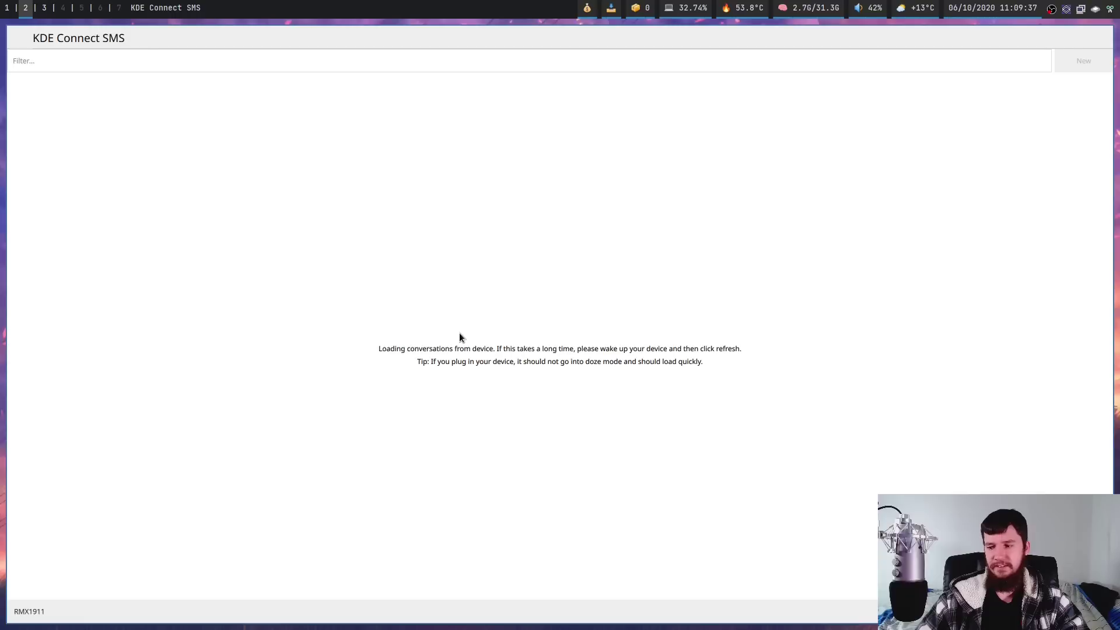